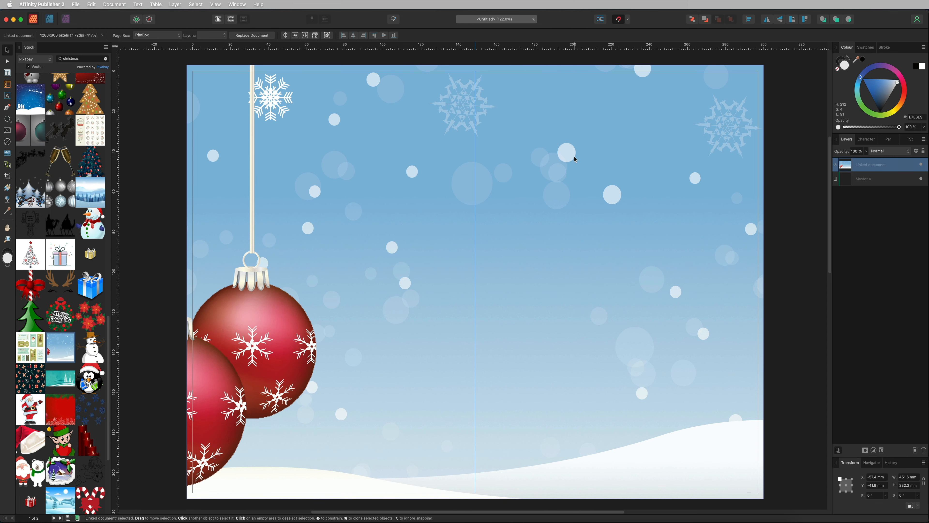
# - Scale the snowy background image to about 345 × 216 mm and nudge it against the spread's right trim edge, spanning the bleed height
pyautogui.press('super+minus')
pyautogui.press('super+minus')
pyautogui.press('super+minus')
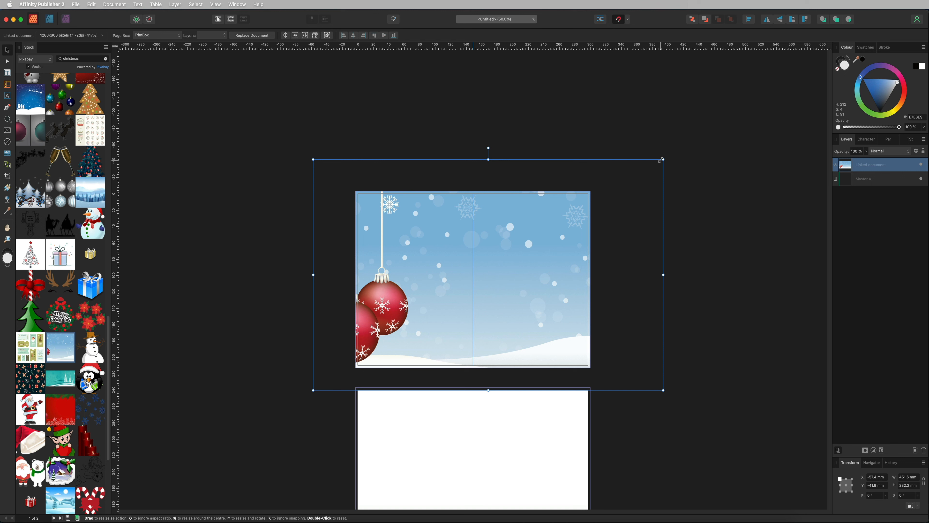
pyautogui.moveTo(658, 158); pyautogui.dragTo(610, 189)
pyautogui.moveTo(615, 390); pyautogui.dragTo(583, 367)
pyautogui.moveTo(556, 272); pyautogui.dragTo(562, 272)
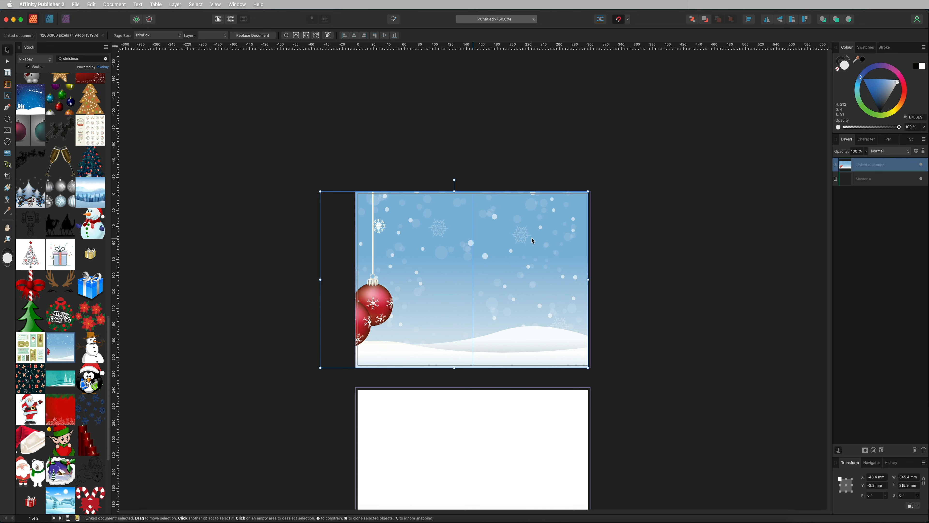
pyautogui.press('super+alt+0')
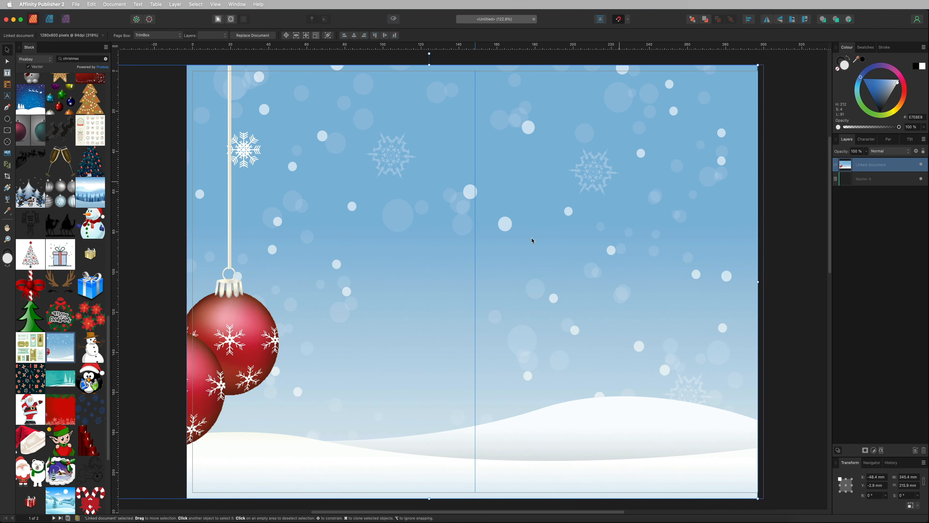
pyautogui.press('Right')
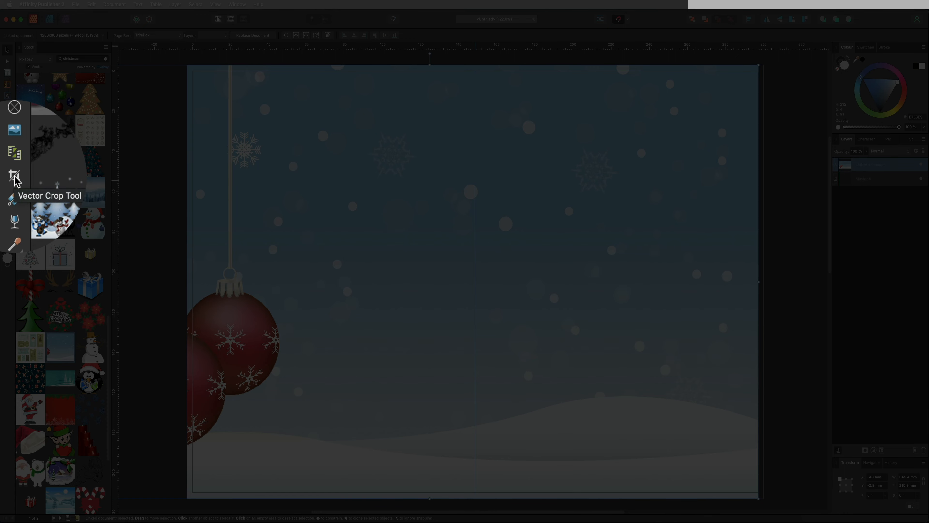
# - Crop the background image from its left side to the centre fold with the Vector Crop Tool, then deselect it
pyautogui.click(7, 177)
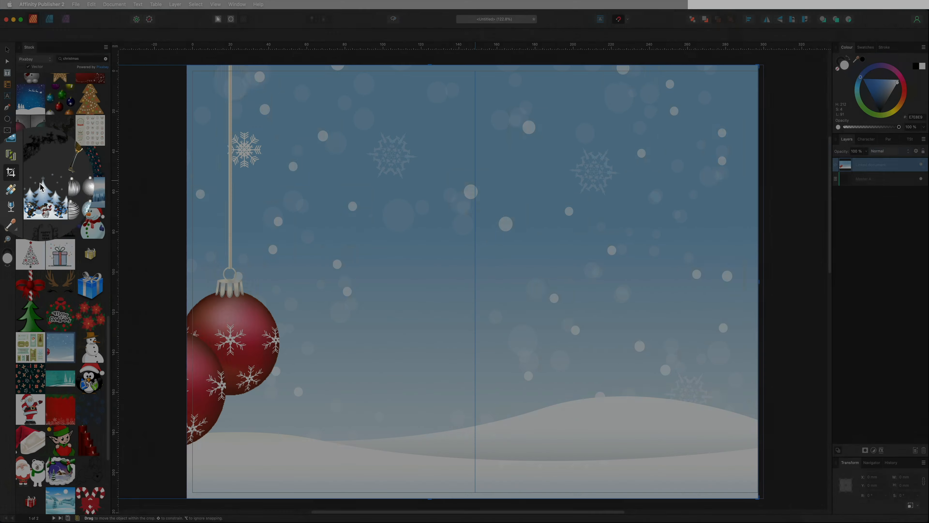
pyautogui.hscroll(-3, 163, 209)
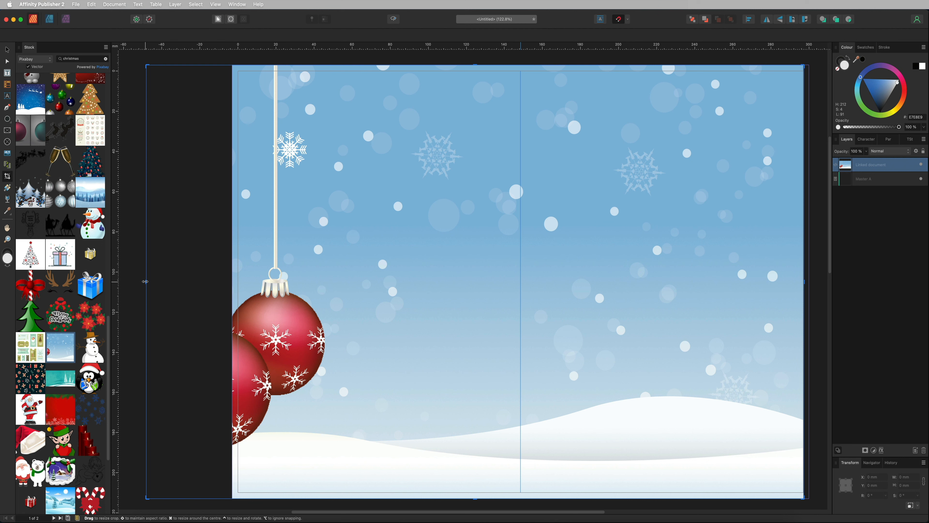
pyautogui.moveTo(145, 282); pyautogui.dragTo(518, 293)
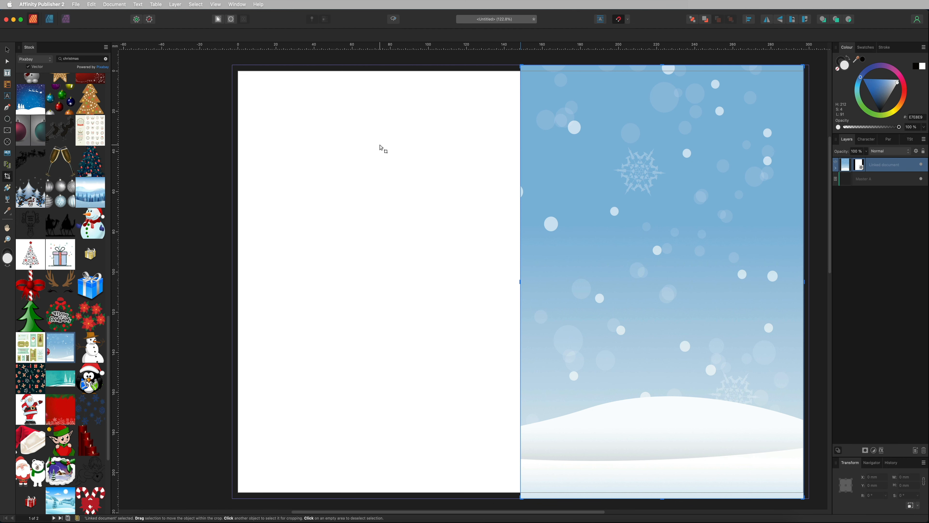
pyautogui.hscroll(3, 381, 148)
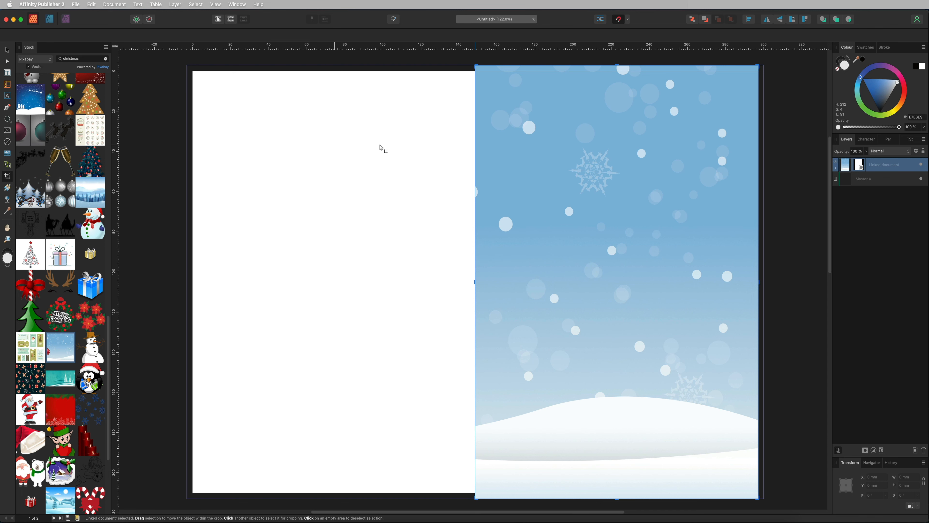
pyautogui.click(7, 50)
pyautogui.scroll(-1, 161, 81)
pyautogui.click(161, 81)
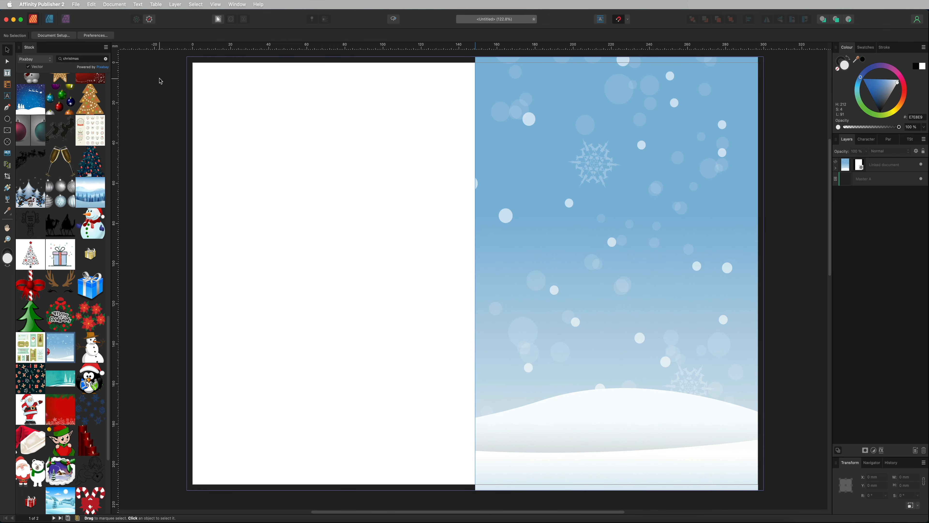
# - Hide the bleed display and fit the spread to the window
pyautogui.scroll(1, 161, 81)
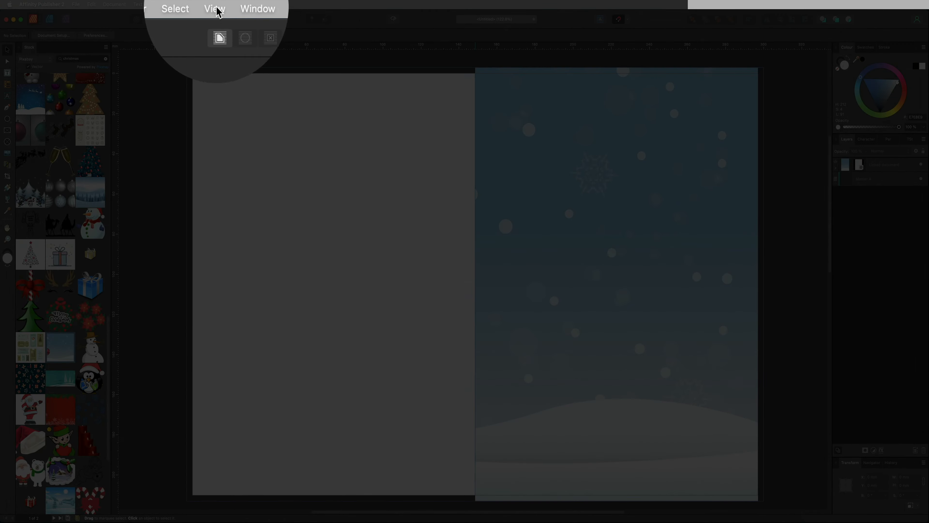
pyautogui.click(215, 4)
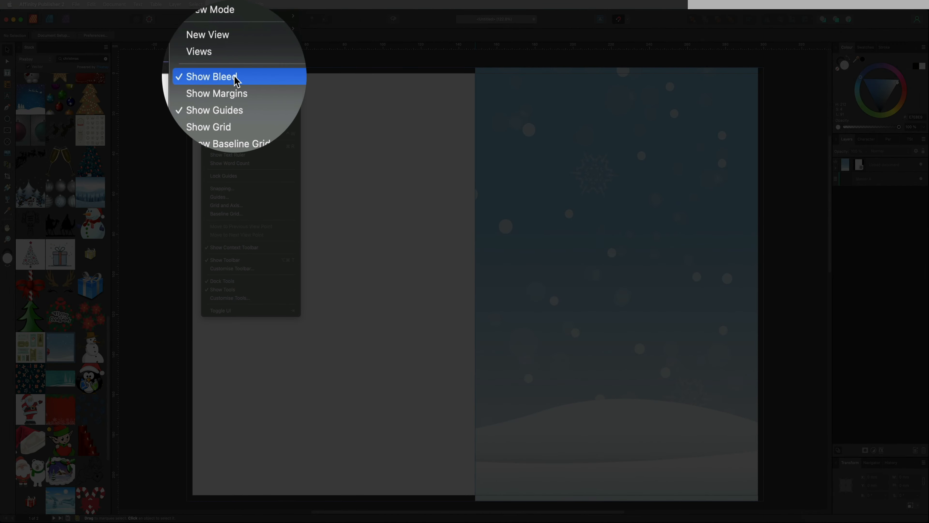
pyautogui.click(230, 75)
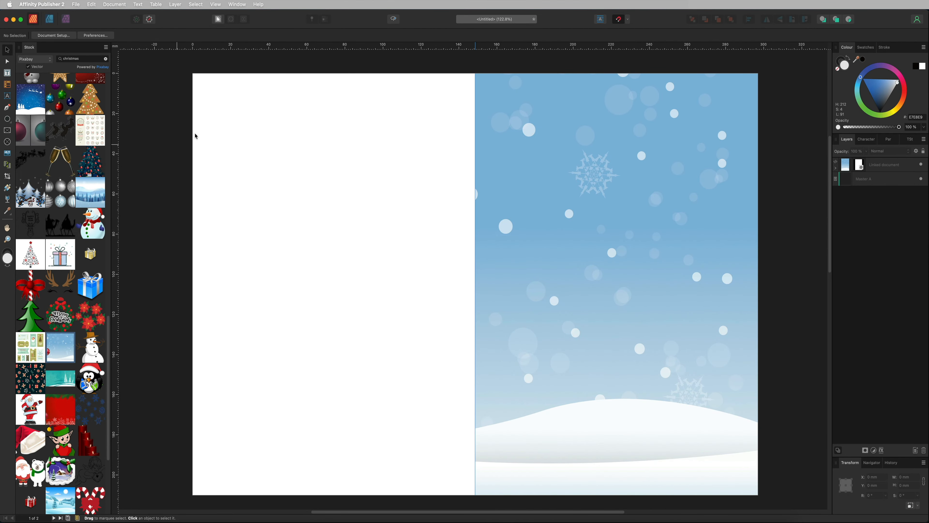
pyautogui.press('super+0')
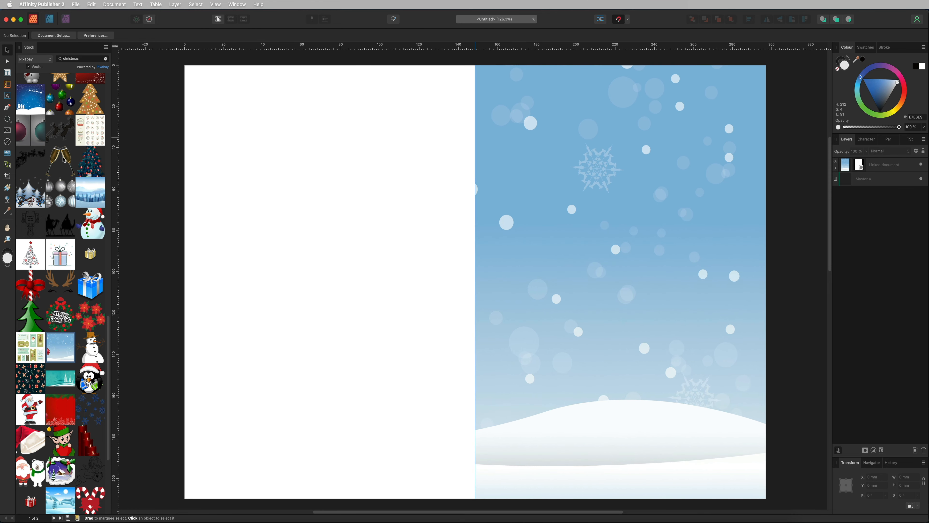
# - Place the snow-covered fir trees stock image on the right page, standing on the snowy hill, and deselect it
pyautogui.scroll(10, 63, 160)
pyautogui.scroll(15, 63, 160)
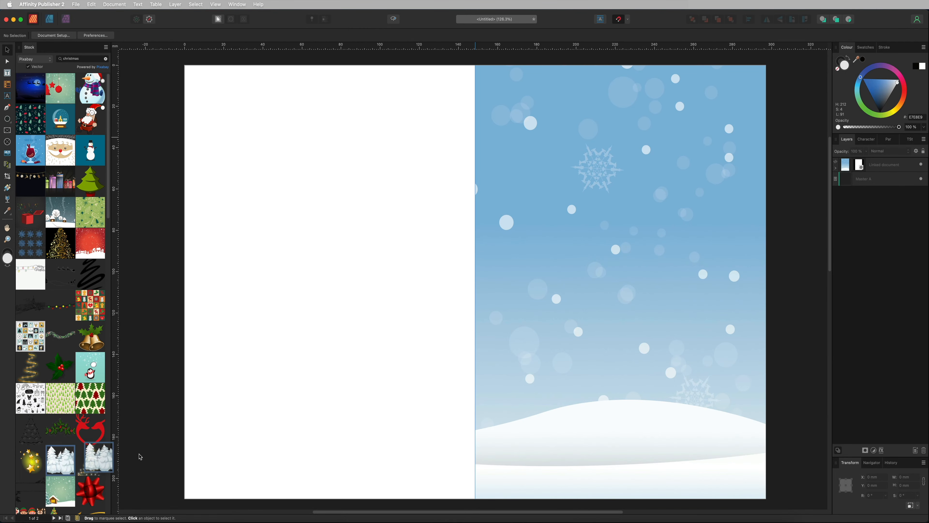
pyautogui.moveTo(140, 457); pyautogui.dragTo(607, 410)
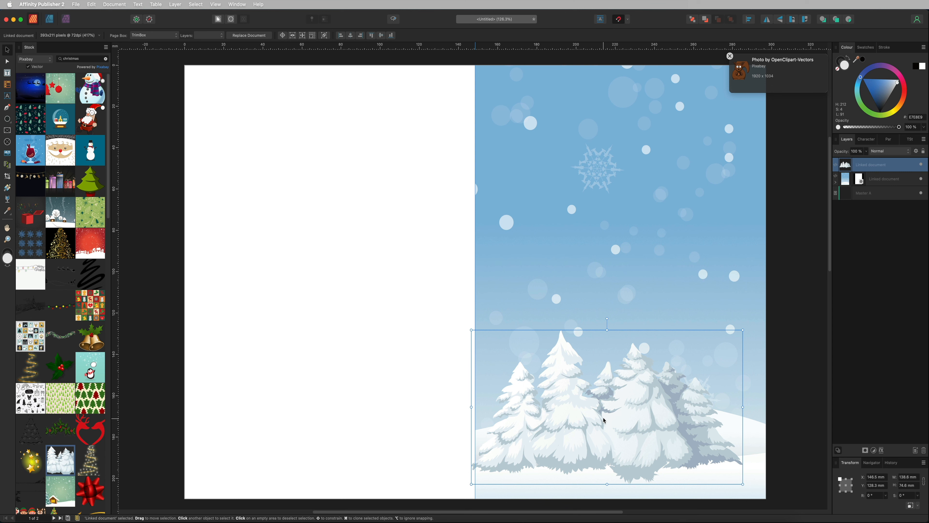
pyautogui.moveTo(603, 420); pyautogui.dragTo(621, 390)
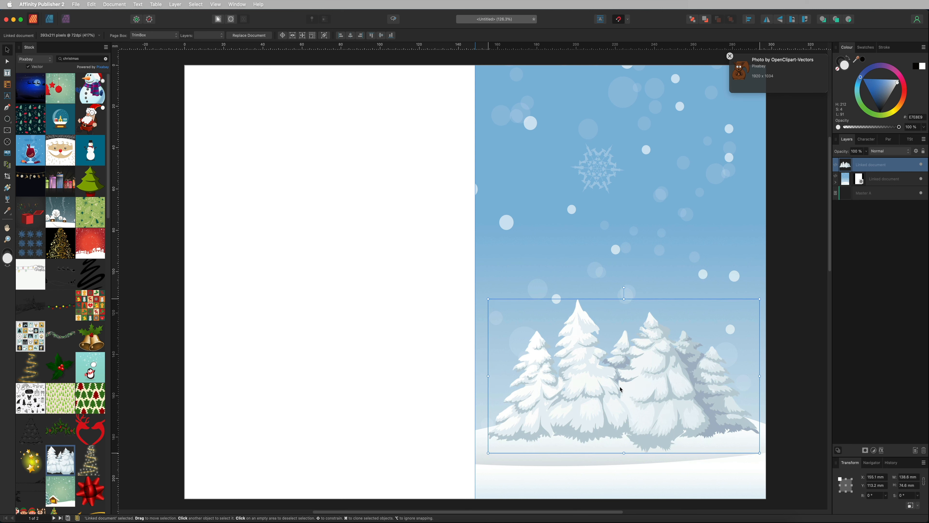
pyautogui.click(783, 259)
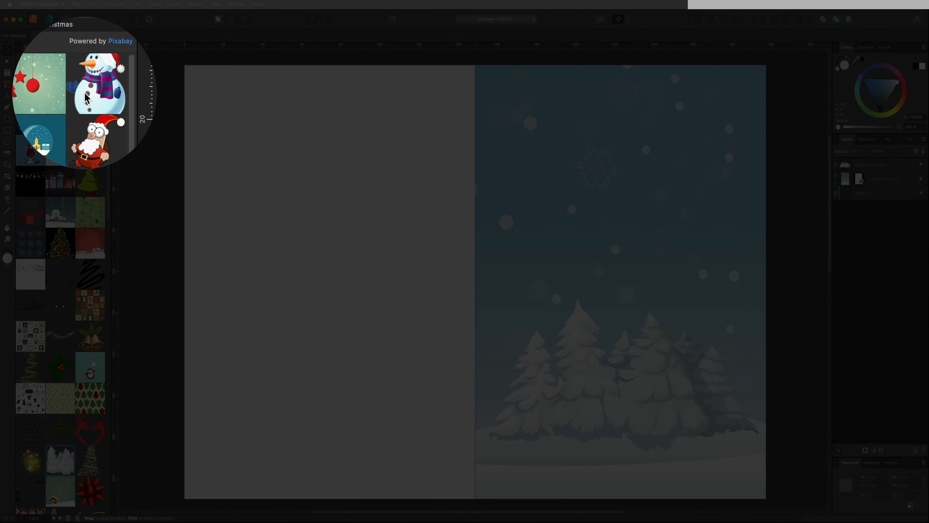
# - Place the snowman with the Santa hat and striped scarf in the lower right corner of the right page
pyautogui.moveTo(89, 81); pyautogui.dragTo(630, 354)
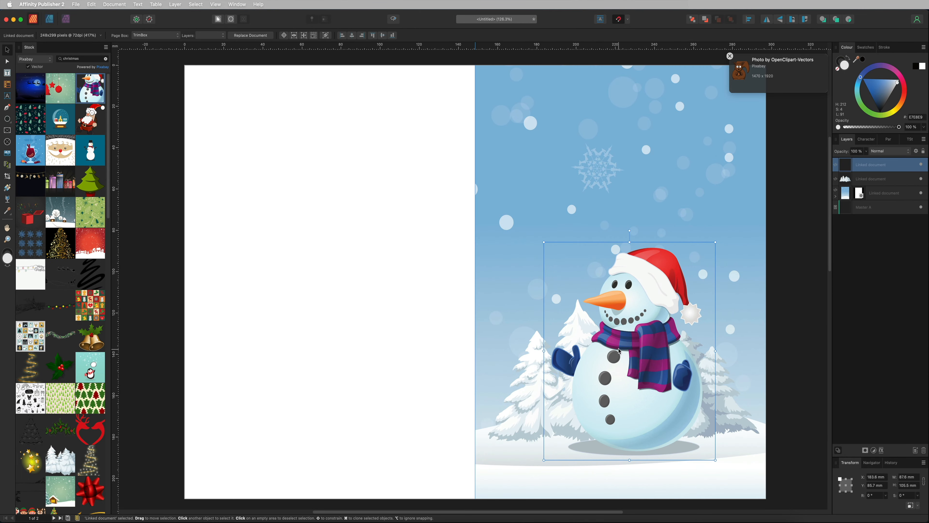
pyautogui.moveTo(624, 287); pyautogui.dragTo(715, 322)
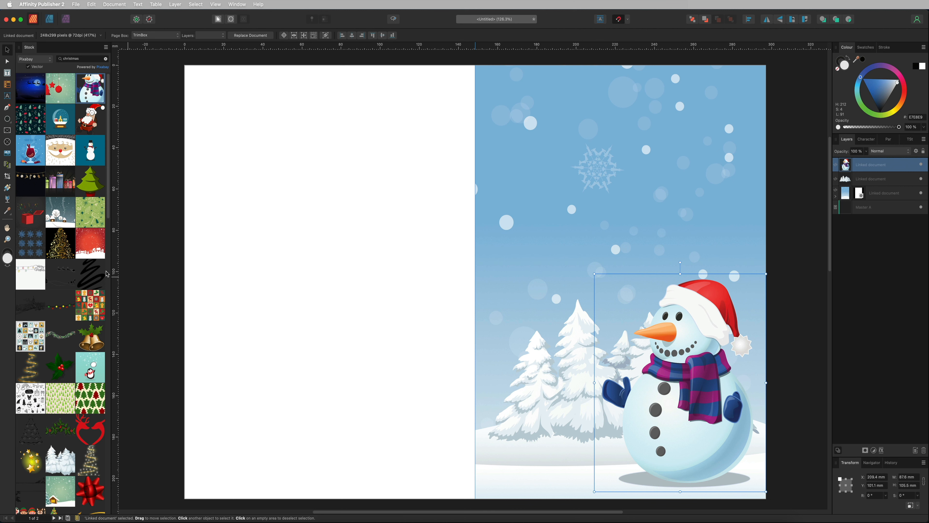
# - Add the blue gift box with silver ribbon, scale it to about 54 × 58 mm and position it left of the snowman
pyautogui.scroll(-8, 73, 269)
pyautogui.scroll(-10, 71, 268)
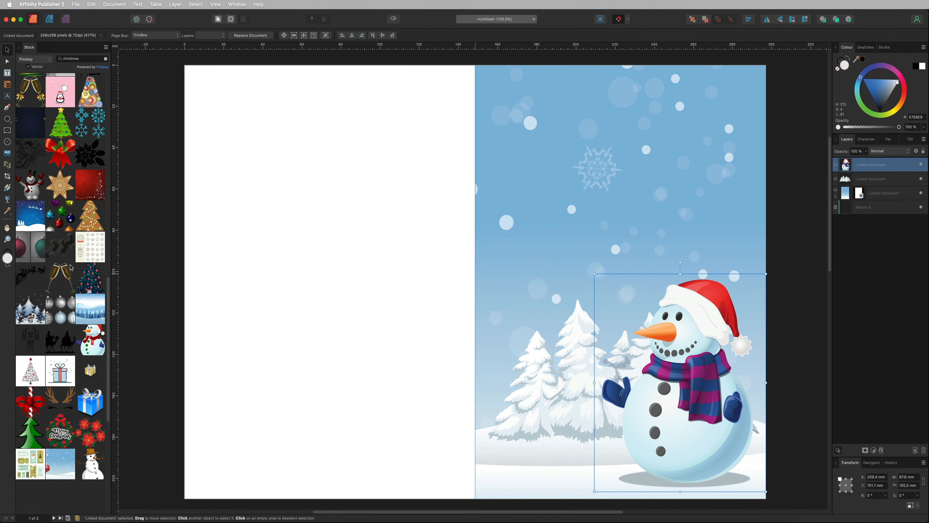
pyautogui.scroll(-2, 70, 267)
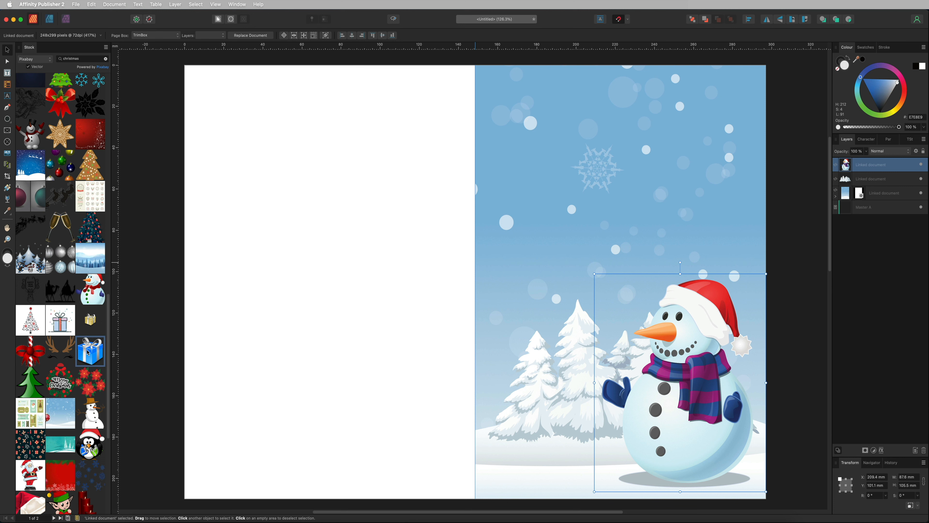
pyautogui.moveTo(88, 352); pyautogui.dragTo(577, 301)
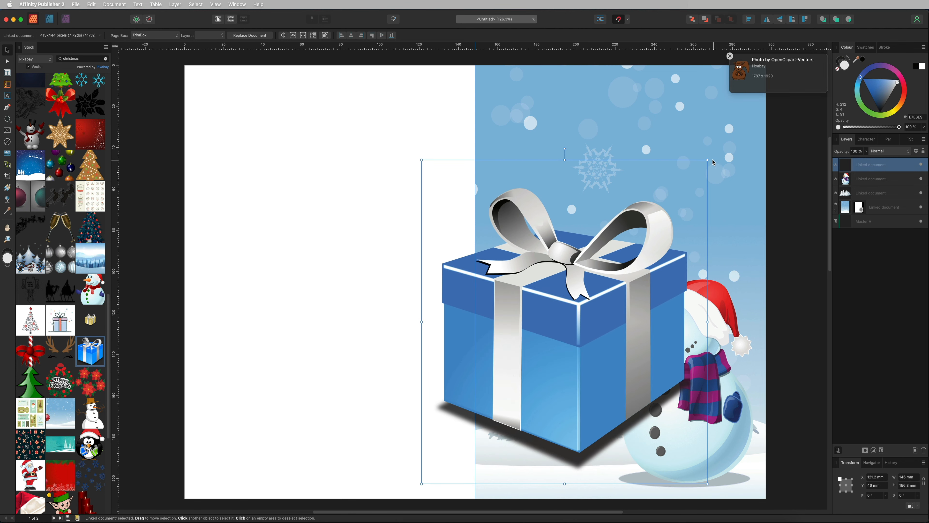
pyautogui.moveTo(706, 163); pyautogui.dragTo(596, 304)
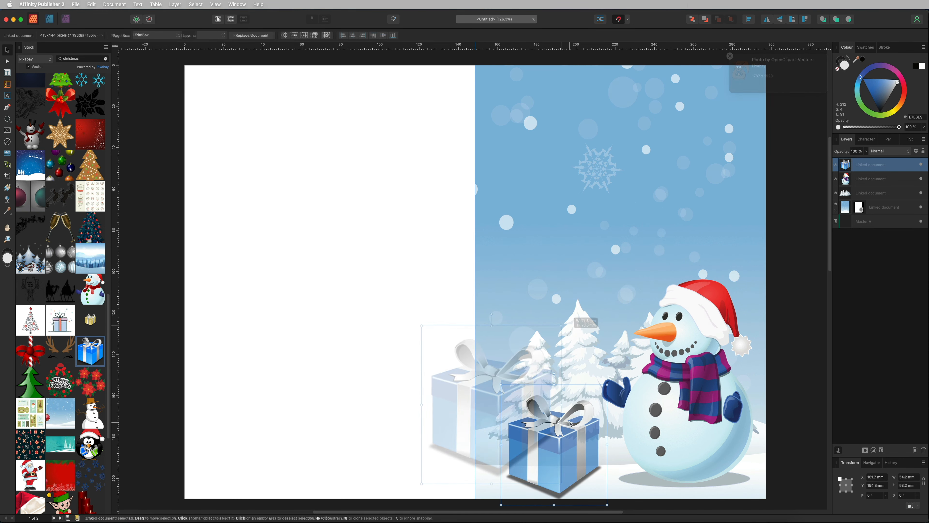
pyautogui.moveTo(564, 417); pyautogui.dragTo(566, 416)
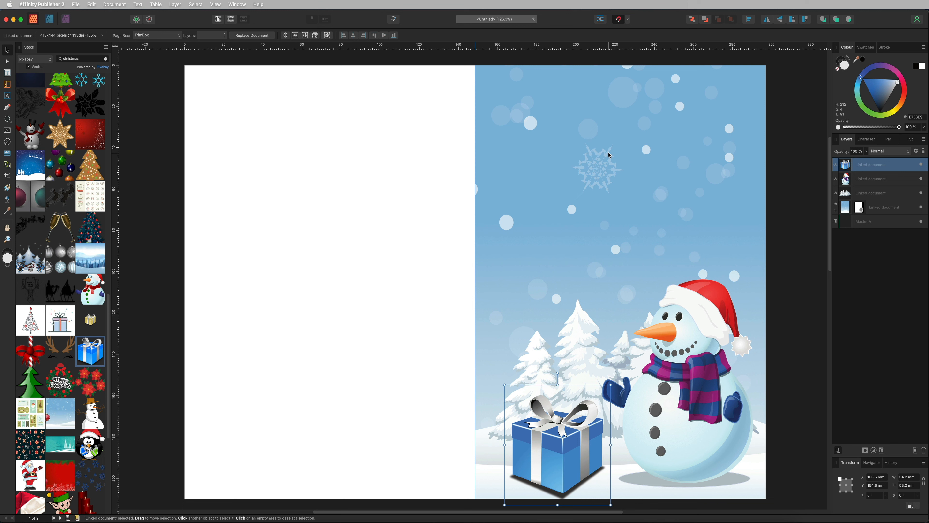
# - Search the stock library for "ice" and place the hanging icicles image on the spread
pyautogui.doubleClick(87, 59)
pyautogui.write('ice')
pyautogui.press('Return')
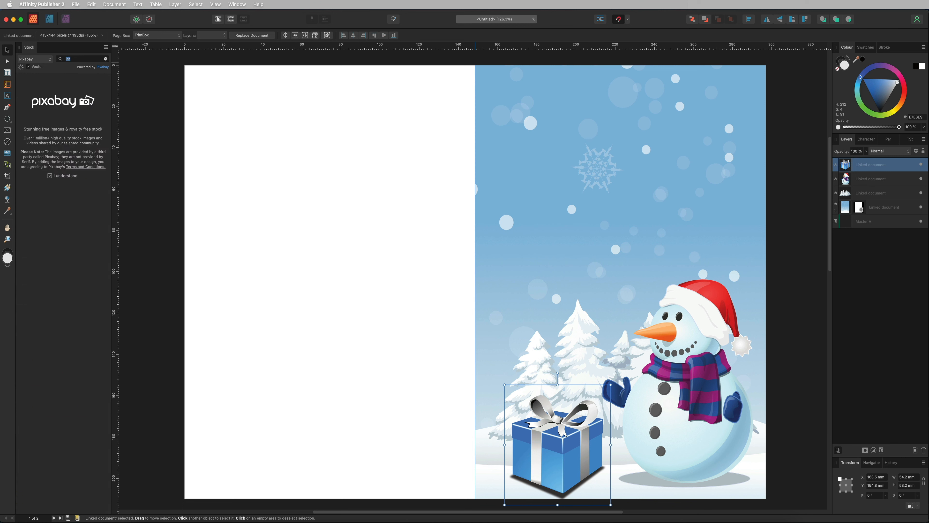
pyautogui.scroll(-5, 89, 150)
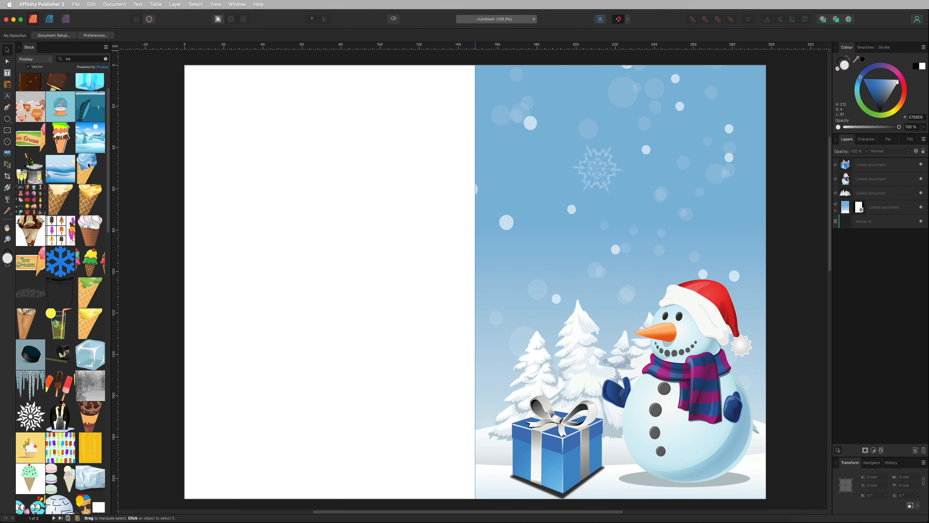
pyautogui.scroll(-3, 88, 166)
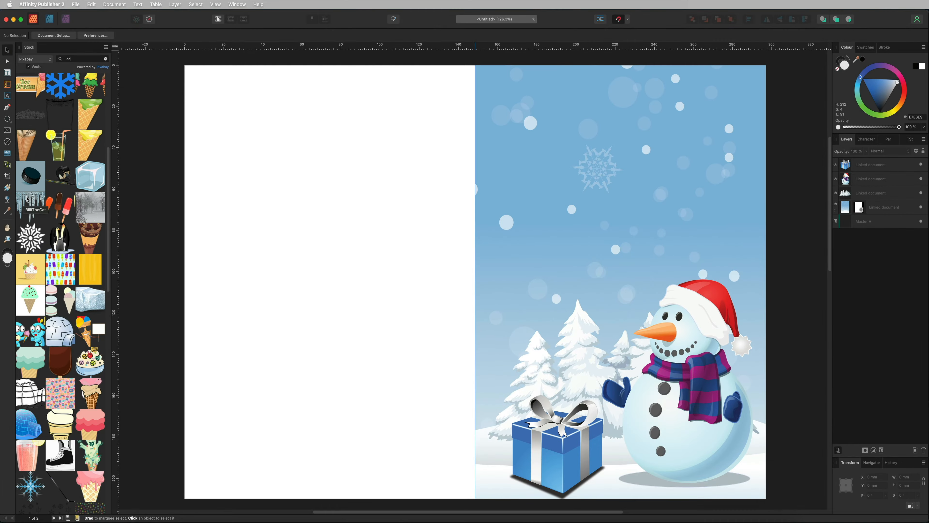
pyautogui.moveTo(30, 205); pyautogui.dragTo(517, 193)
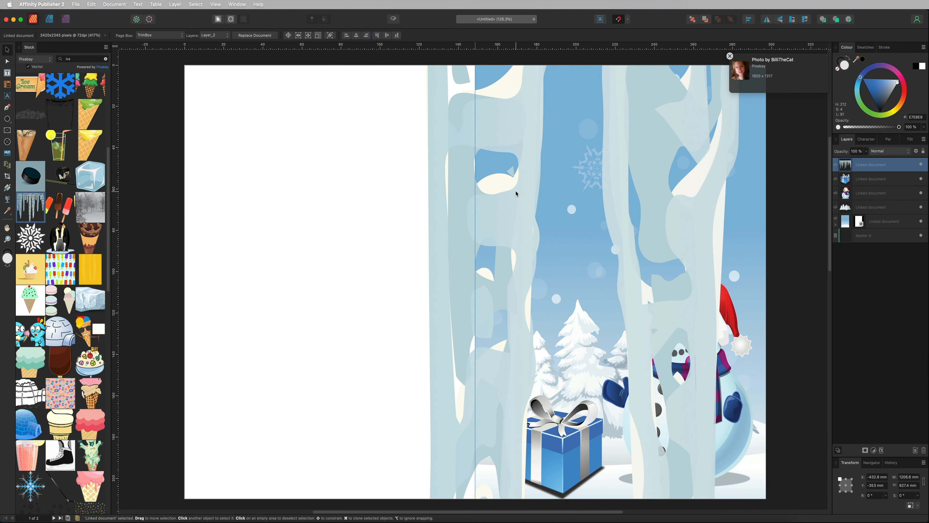
# - Scale the icicles to about 148.5 × 101.8 mm, align them across the top of the right page and deselect them
pyautogui.press('super+minus')
pyautogui.press('super+minus')
pyautogui.press('super+minus')
pyautogui.press('super+minus')
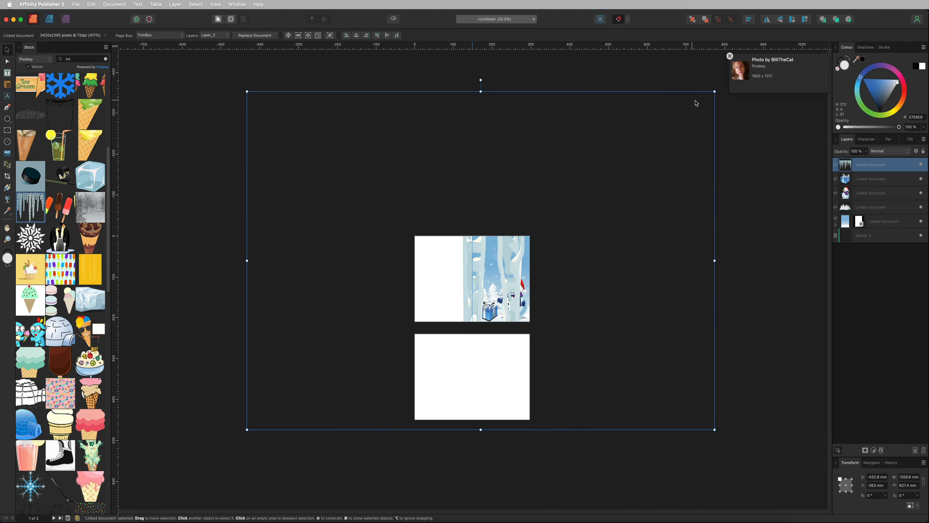
pyautogui.moveTo(715, 91); pyautogui.dragTo(283, 367)
pyautogui.moveTo(296, 406); pyautogui.dragTo(472, 277)
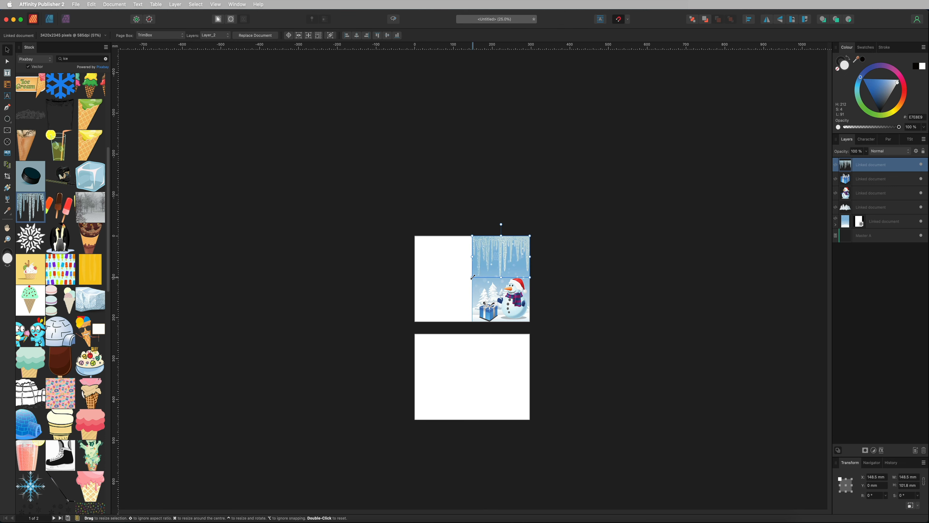
pyautogui.scroll(5, 472, 278)
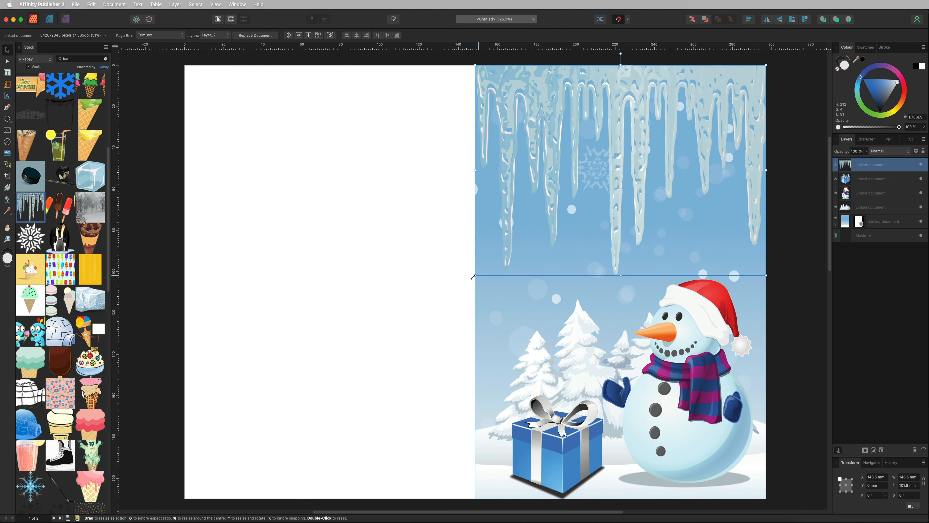
pyautogui.click(785, 118)
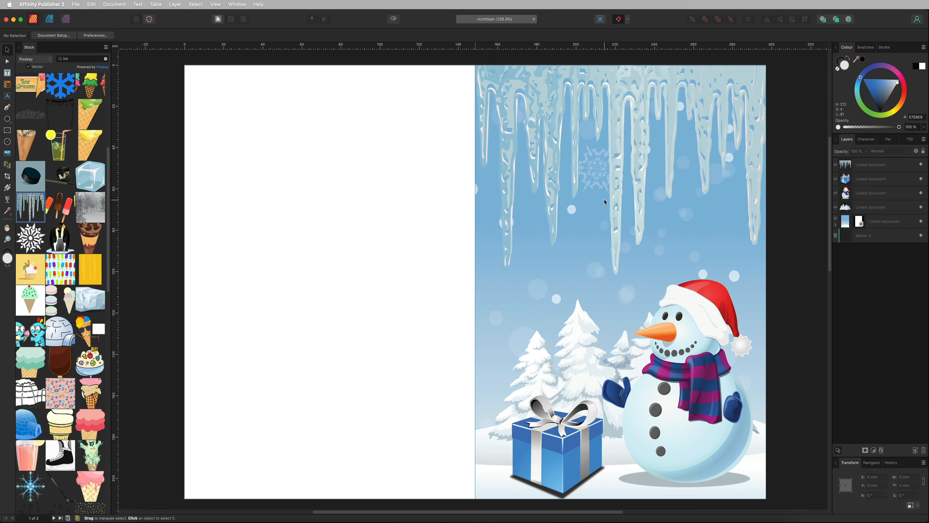
# - Search the stock library for "merry christmas" and place the purple Santa sleigh and reindeer greeting over the icicles, then deselect it
pyautogui.moveTo(80, 58); pyautogui.dragTo(62, 57)
pyautogui.write('merry christmas')
pyautogui.press('Return')
pyautogui.scroll(-5, 76, 183)
pyautogui.scroll(-10, 77, 183)
pyautogui.scroll(-4, 76, 183)
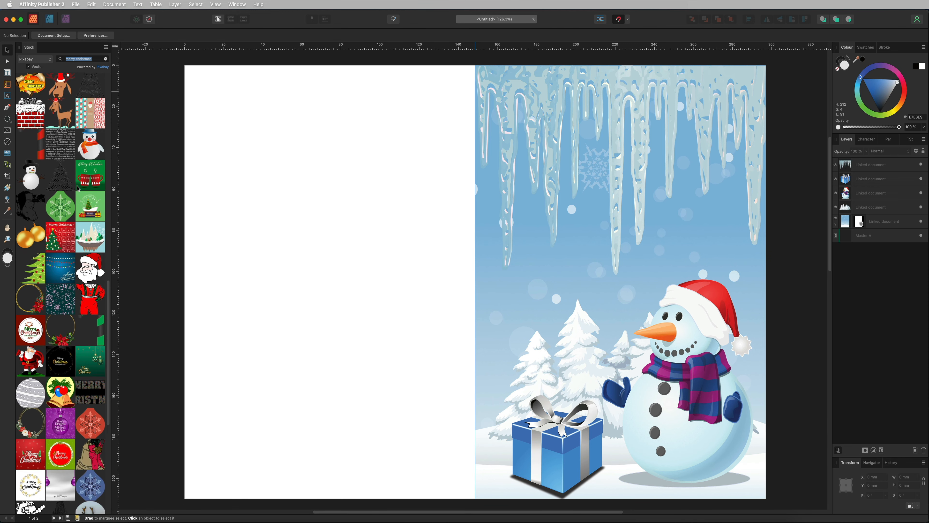
pyautogui.scroll(-7, 78, 188)
pyautogui.scroll(-7, 69, 203)
pyautogui.scroll(-10, 70, 203)
pyautogui.scroll(-4, 71, 203)
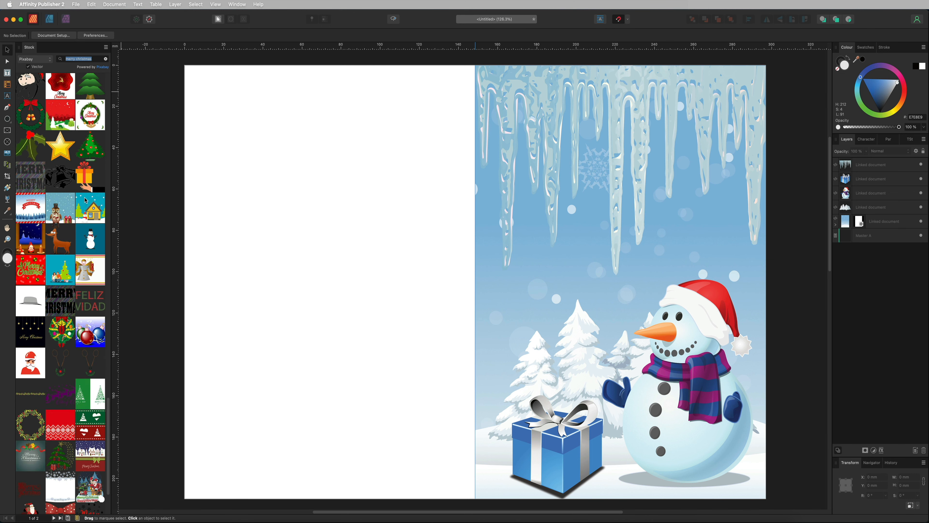
pyautogui.scroll(-1, 85, 200)
pyautogui.scroll(-1, 74, 199)
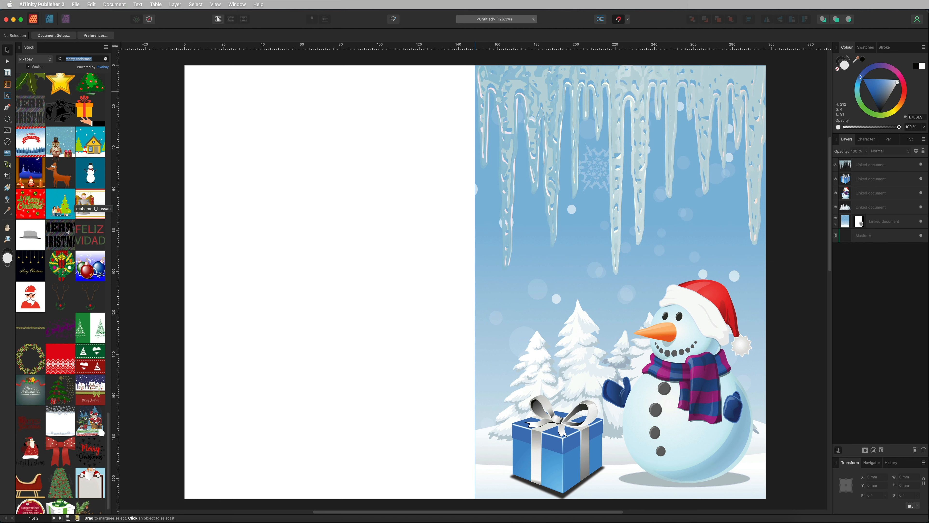
pyautogui.moveTo(59, 333); pyautogui.dragTo(577, 159)
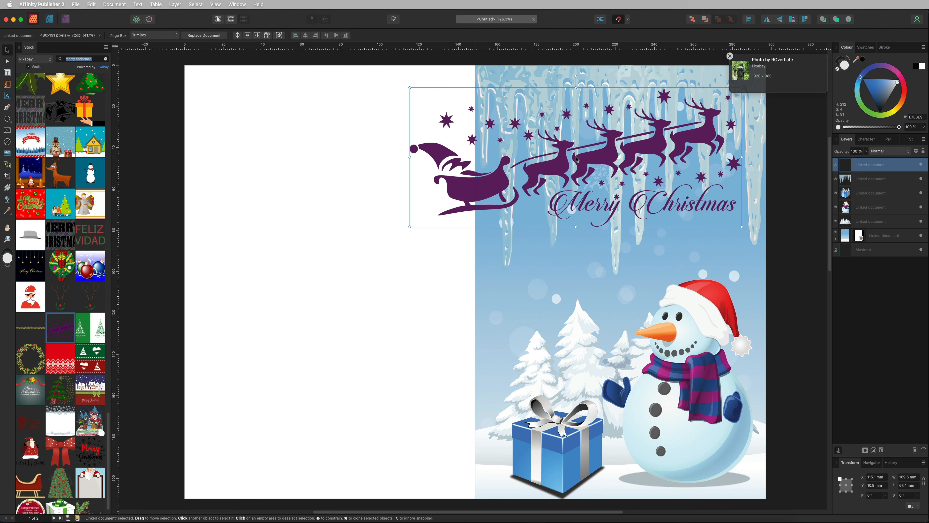
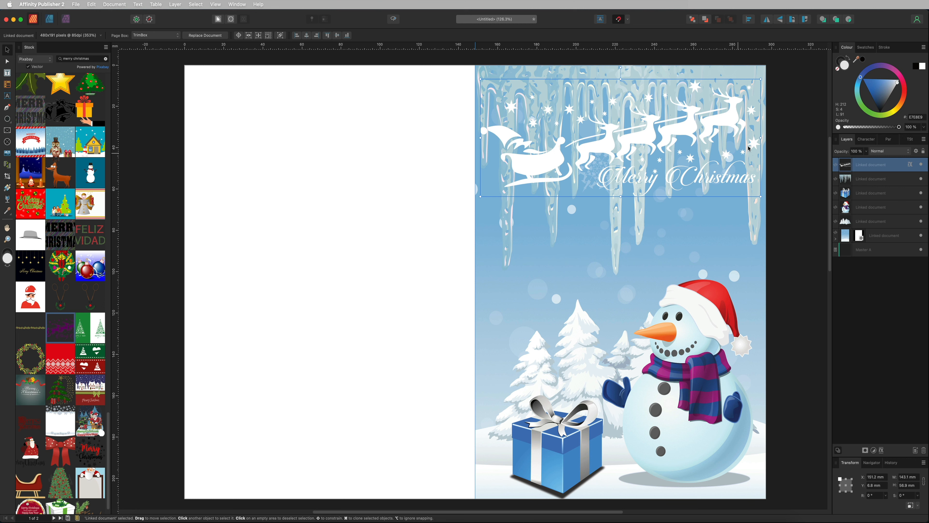
pyautogui.press('Escape')
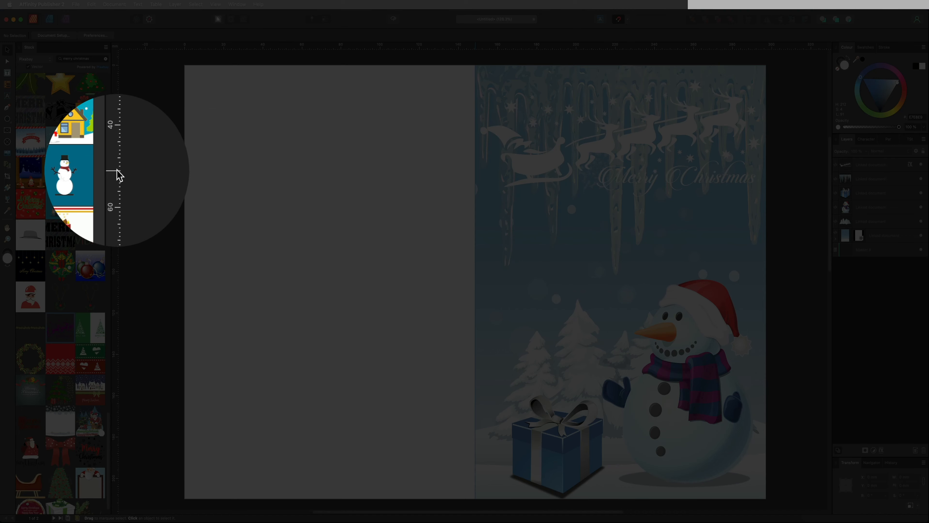
# - Draw a rounded rectangle, resize it to about 71.6 × 66.8 mm, and position it below the sleigh greeting, left of the snowman
pyautogui.click(20, 121)
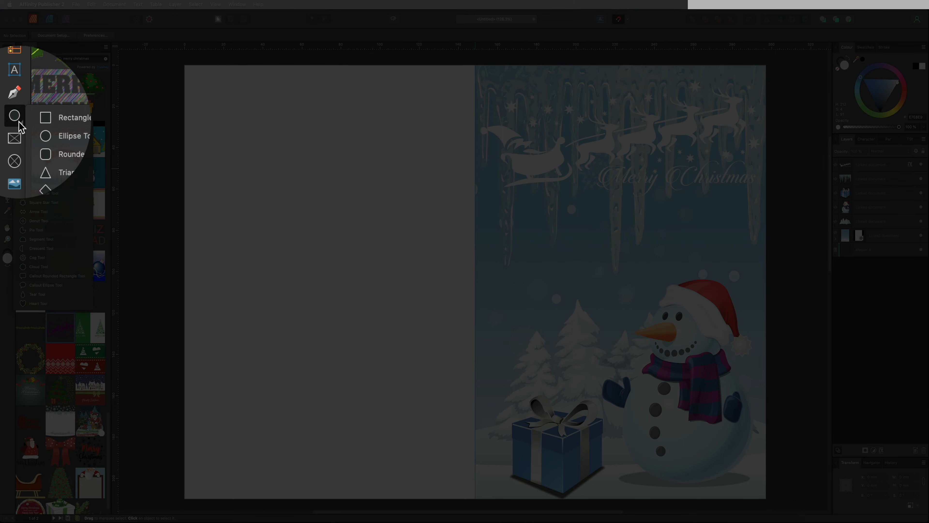
pyautogui.click(47, 143)
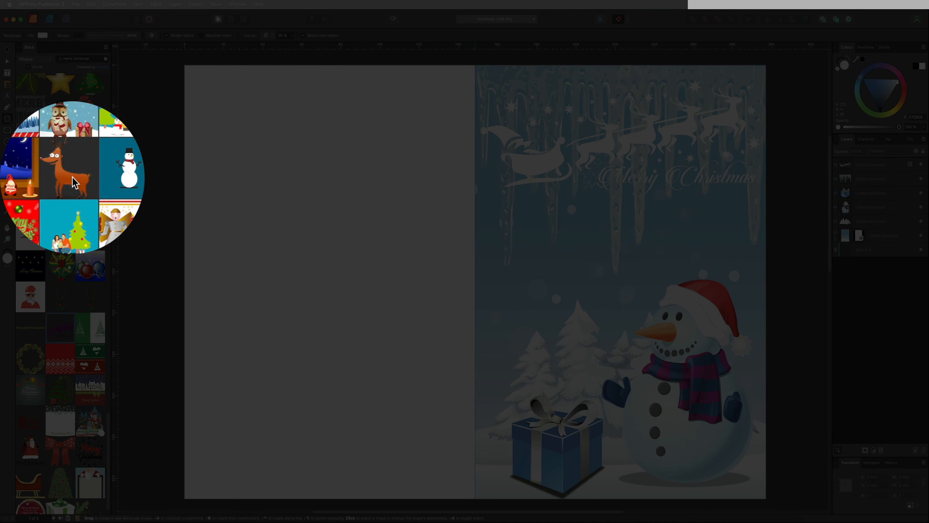
pyautogui.moveTo(488, 226); pyautogui.dragTo(629, 370)
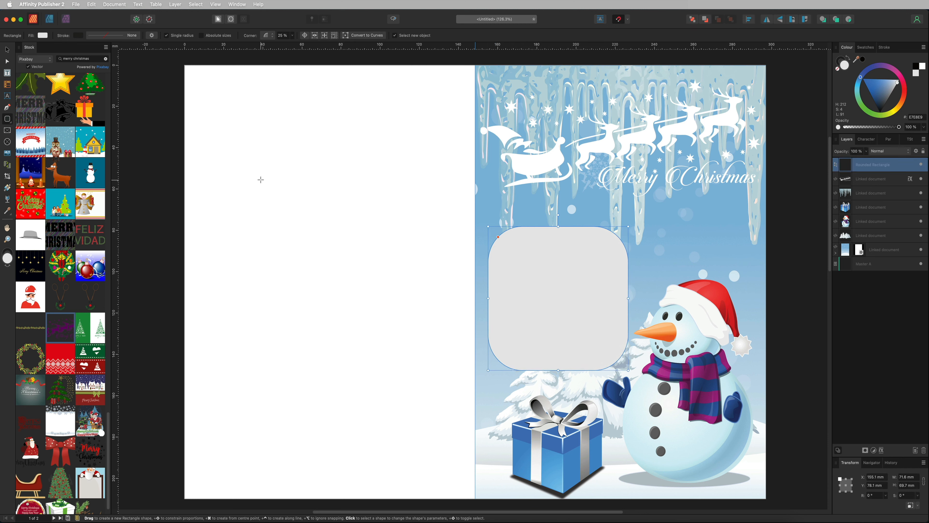
pyautogui.click(7, 51)
pyautogui.moveTo(560, 260); pyautogui.dragTo(556, 235)
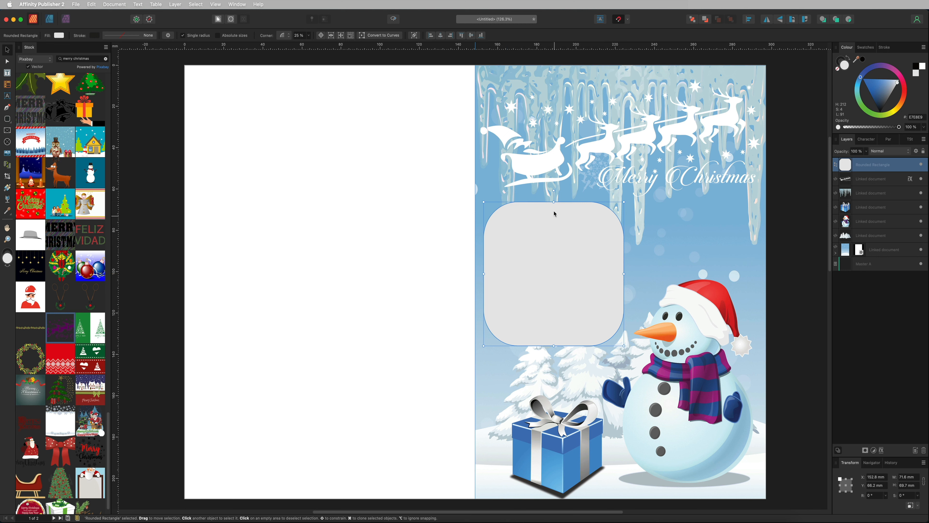
pyautogui.moveTo(553, 202); pyautogui.dragTo(553, 208)
pyautogui.moveTo(564, 238); pyautogui.dragTo(563, 226)
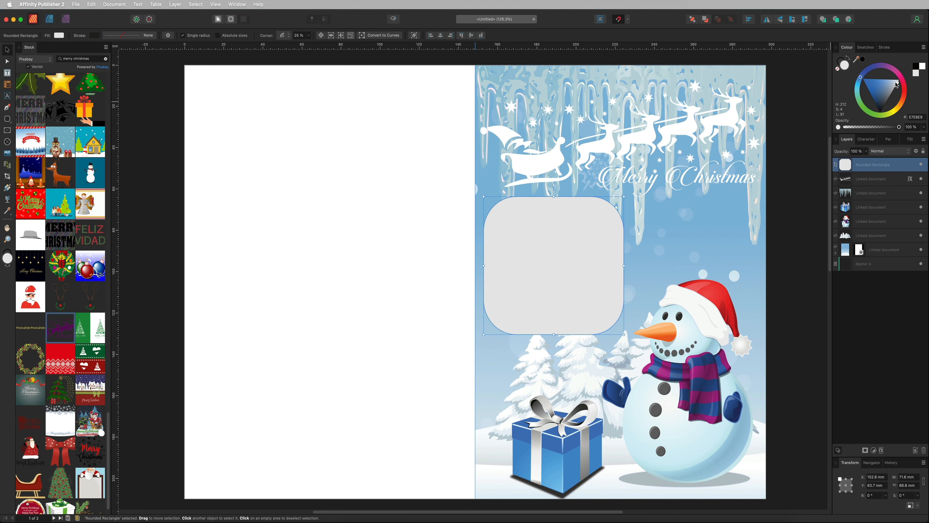
# - Fill the rounded rectangle with white and give it a blue outline sampled from the gift box
pyautogui.moveTo(897, 84); pyautogui.dragTo(908, 76)
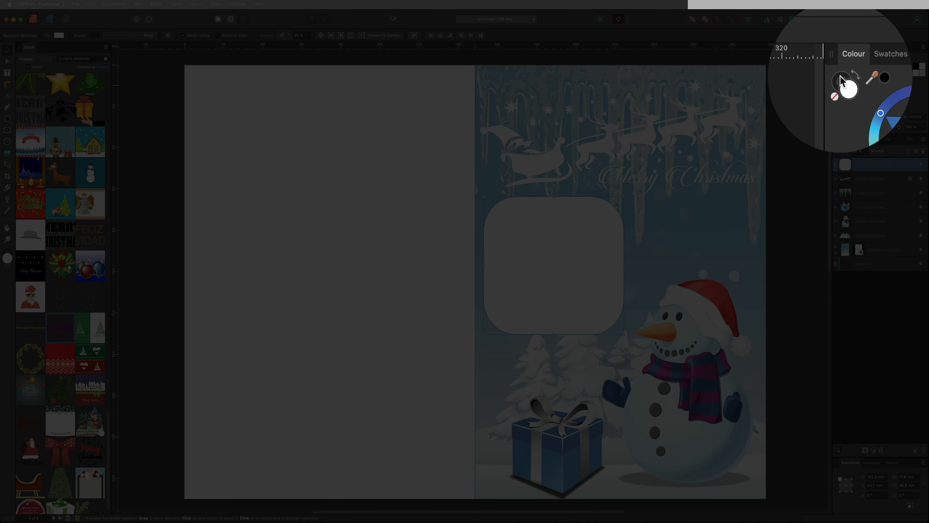
pyautogui.click(841, 59)
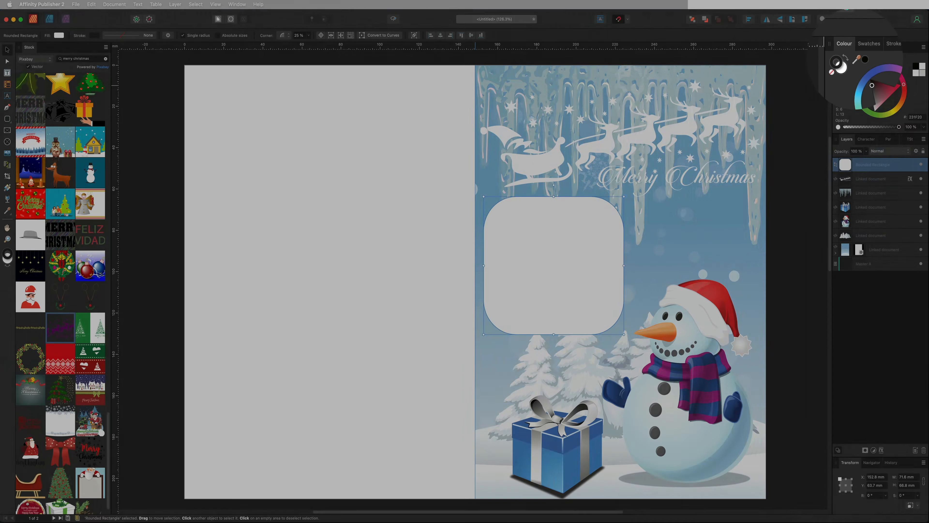
pyautogui.moveTo(856, 59); pyautogui.dragTo(524, 431)
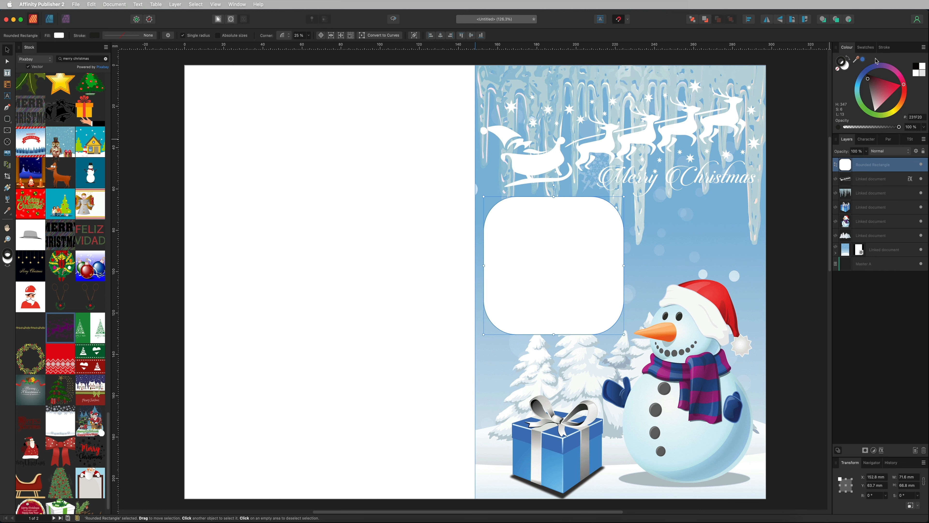
pyautogui.click(863, 60)
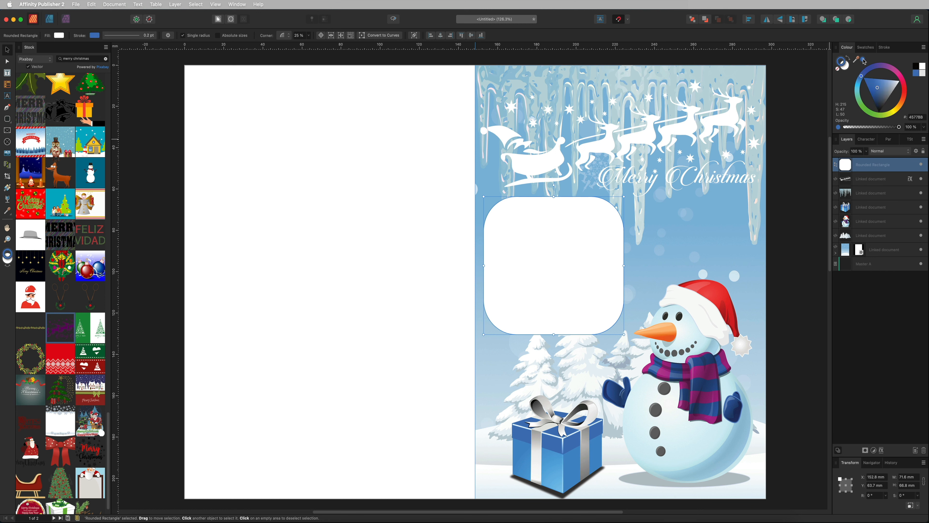
pyautogui.click(802, 119)
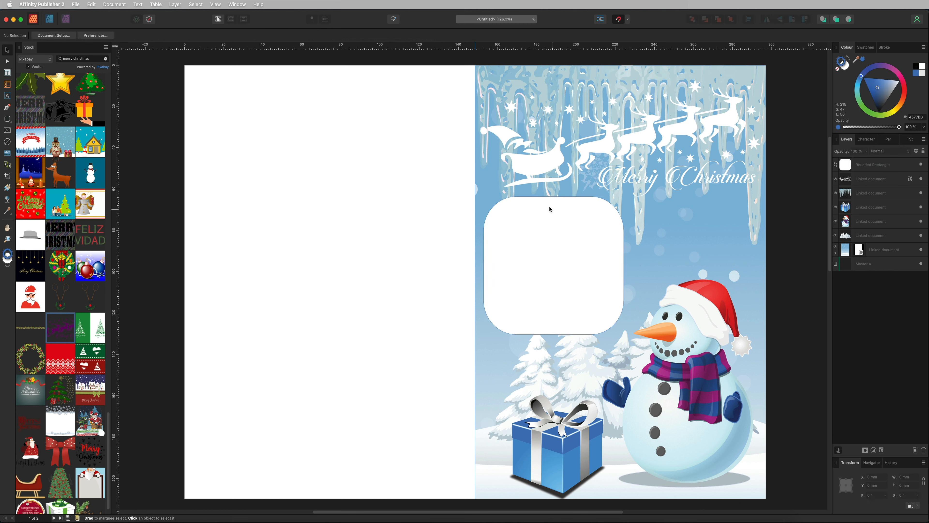
# - Set the rounded rectangle's outline width to 1 pt and its layer opacity to 90%
pyautogui.click(548, 237)
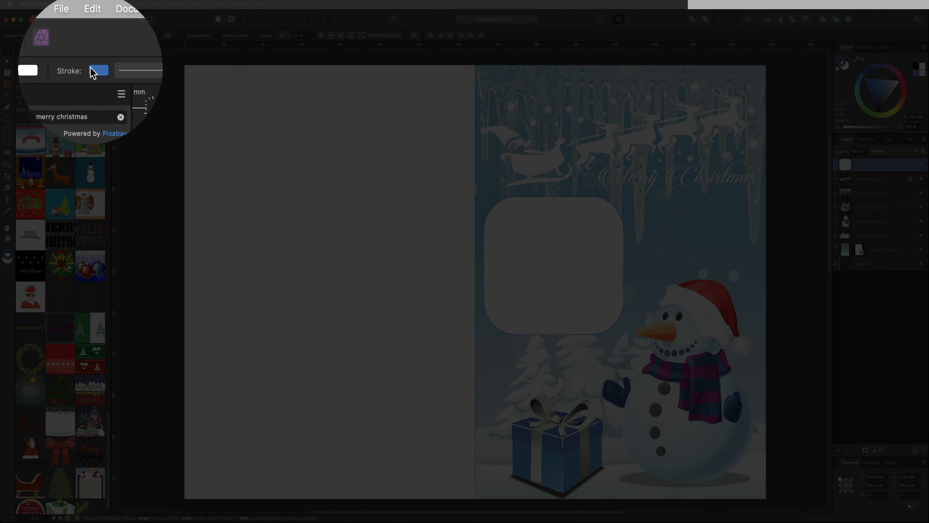
pyautogui.click(125, 35)
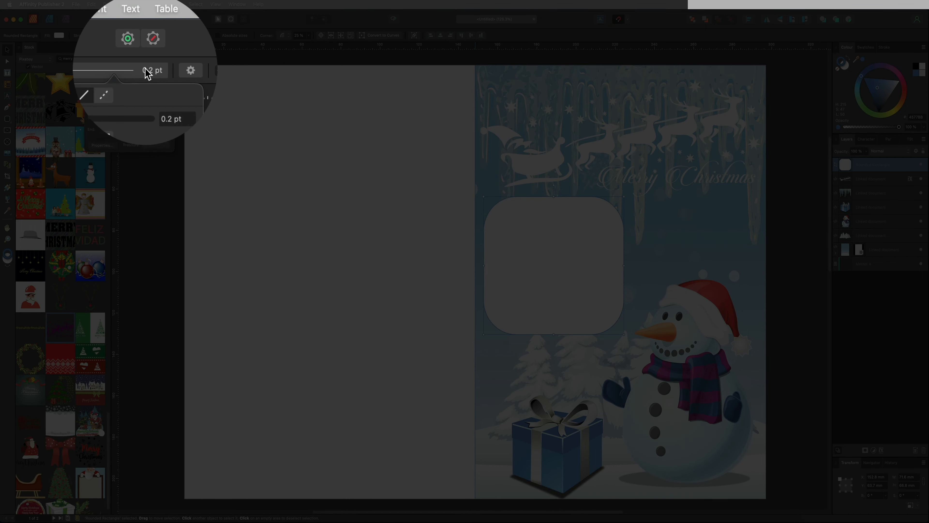
pyautogui.moveTo(105, 60)
pyautogui.mouseDown()
pyautogui.moveTo(123, 62)
pyautogui.moveTo(112, 62)
pyautogui.mouseUp()
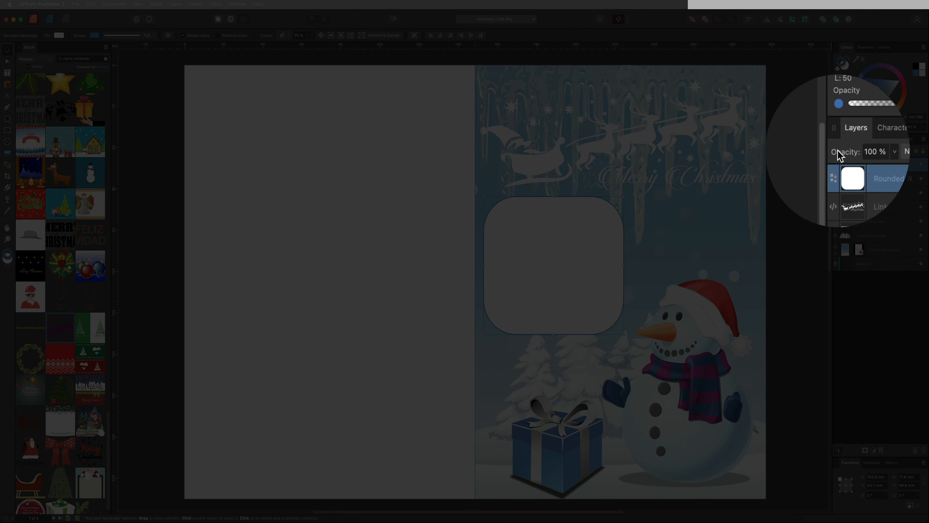
pyautogui.click(896, 153)
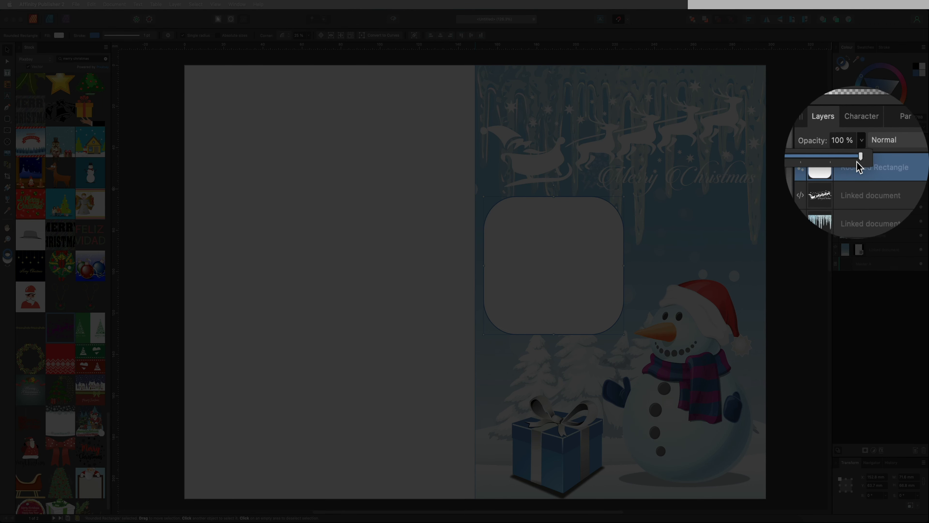
pyautogui.moveTo(855, 166)
pyautogui.mouseDown()
pyautogui.moveTo(846, 167)
pyautogui.moveTo(852, 159)
pyautogui.mouseUp()
pyautogui.click(867, 152)
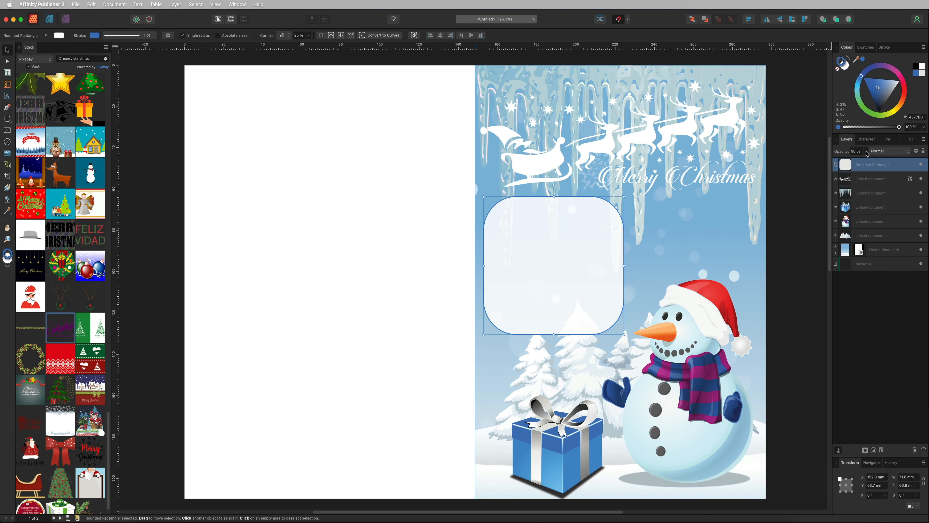
pyautogui.click(802, 171)
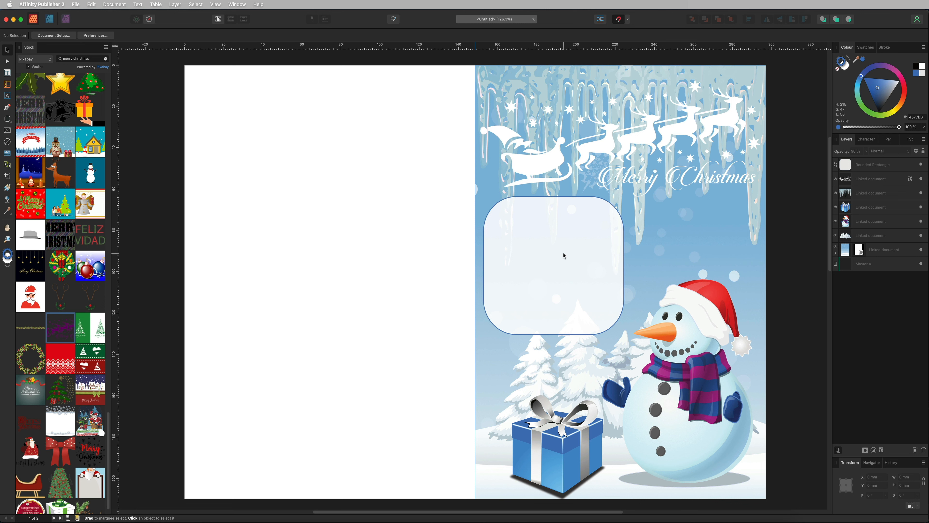
# - Add an outer shadow to the rounded rectangle with 10 px radius and 10 px offset, raising the shadow's opacity slightly
pyautogui.click(560, 232)
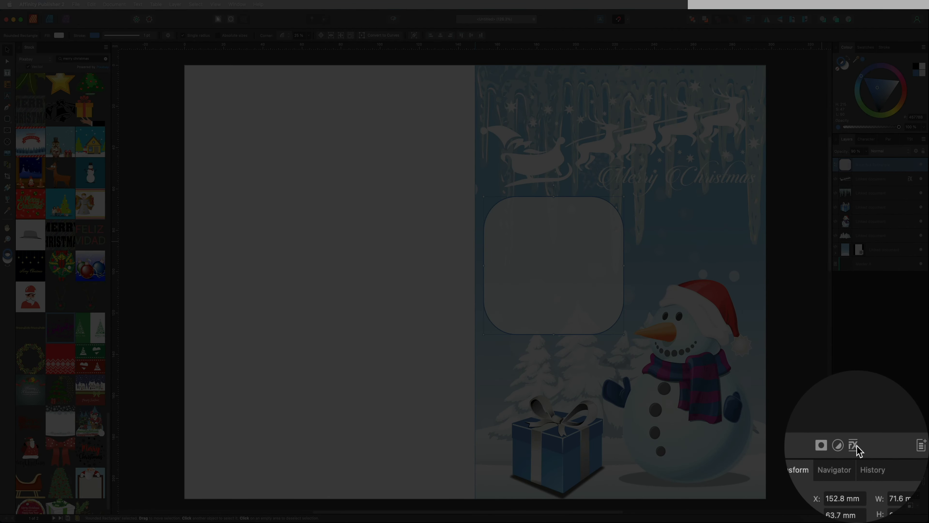
pyautogui.click(883, 450)
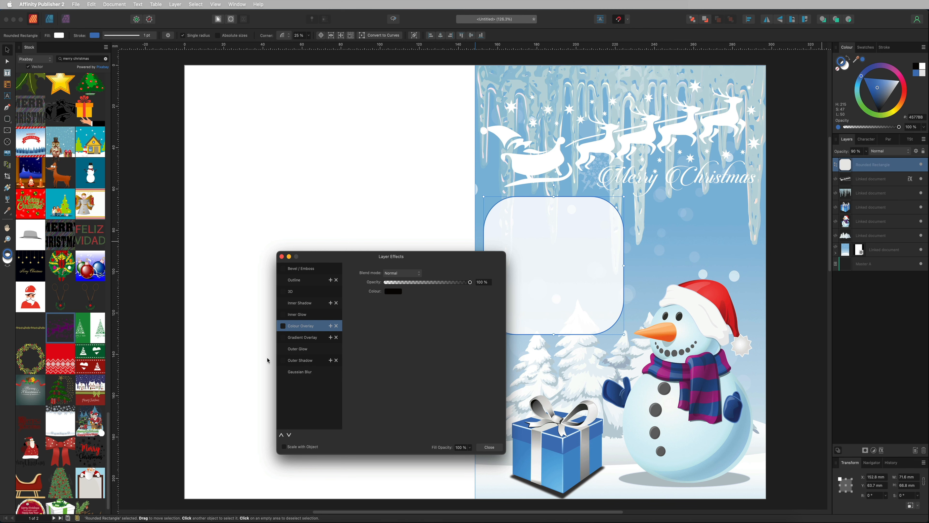
pyautogui.click(283, 361)
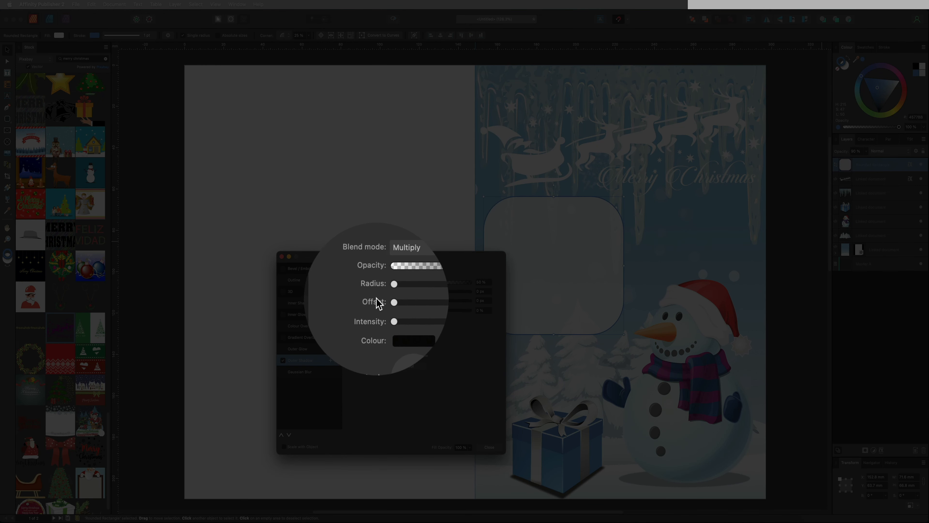
pyautogui.click(475, 291)
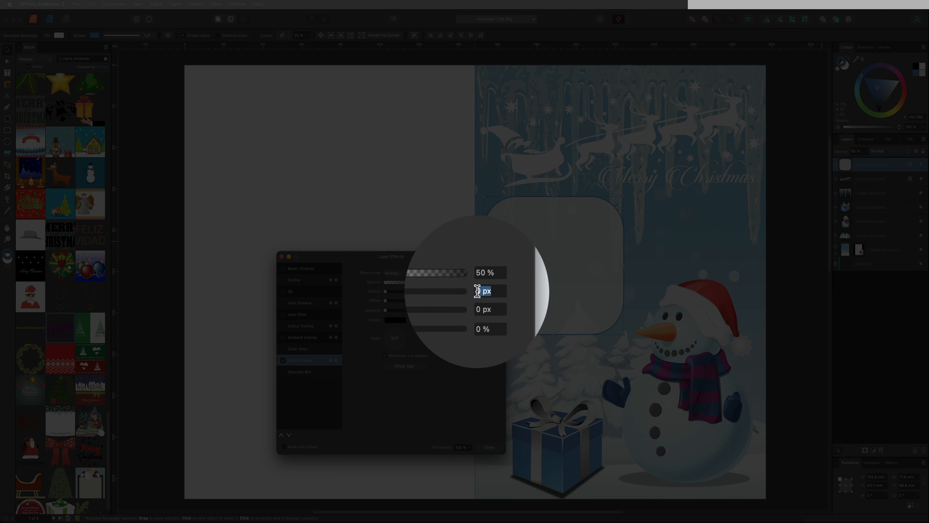
pyautogui.write('10')
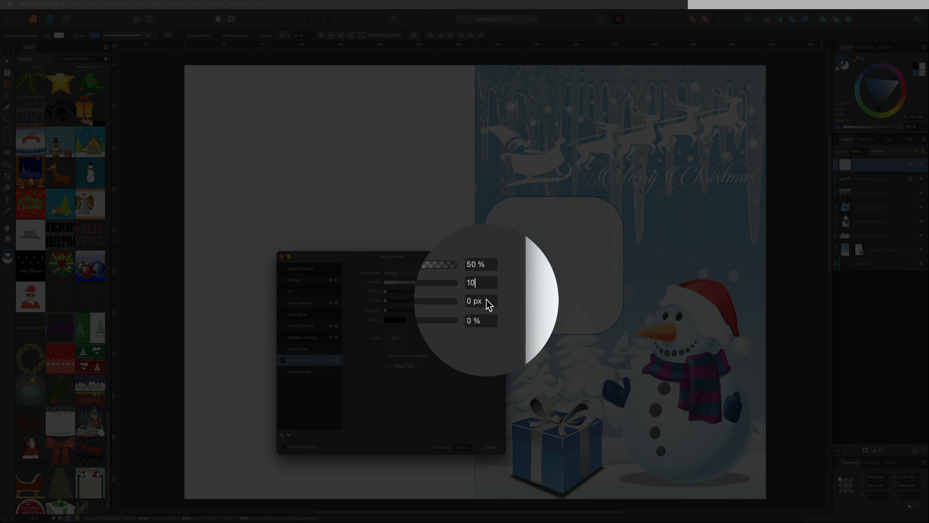
pyautogui.click(476, 300)
pyautogui.write('10')
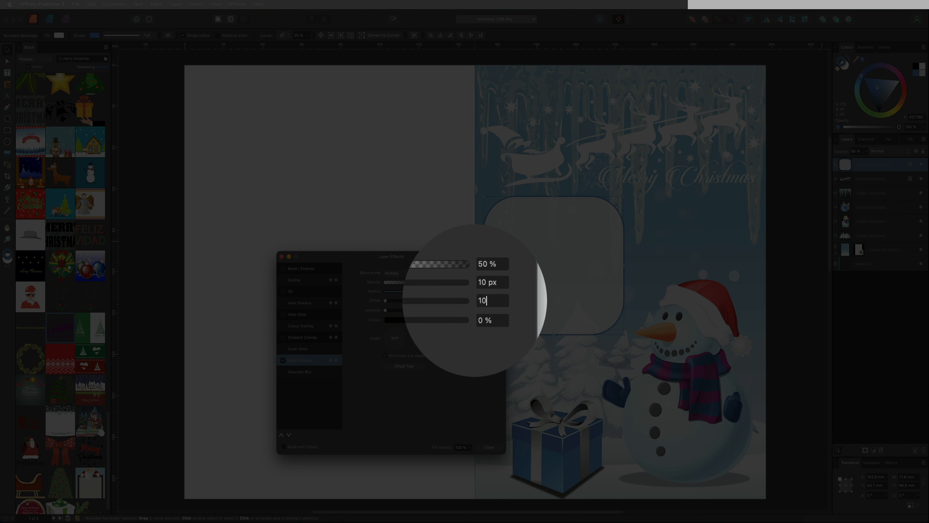
pyautogui.press('Return')
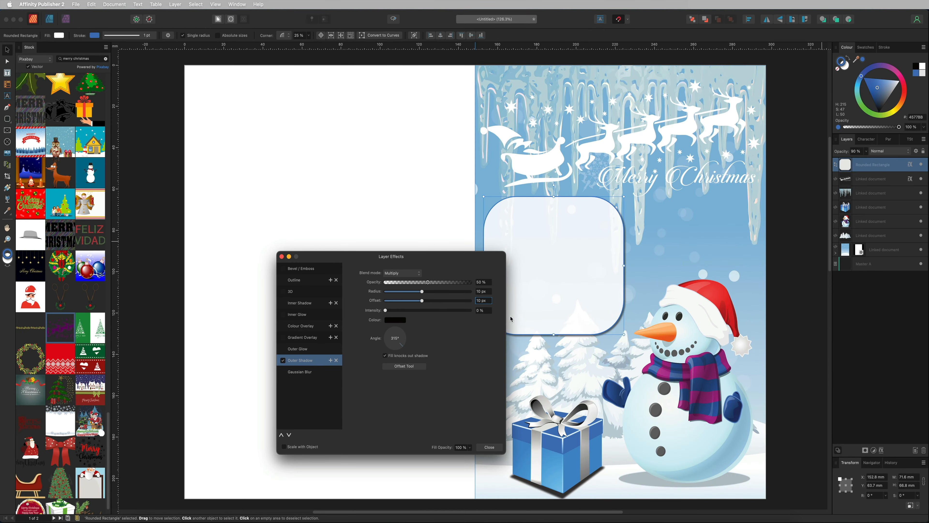
pyautogui.moveTo(428, 282); pyautogui.dragTo(437, 283)
pyautogui.click(489, 447)
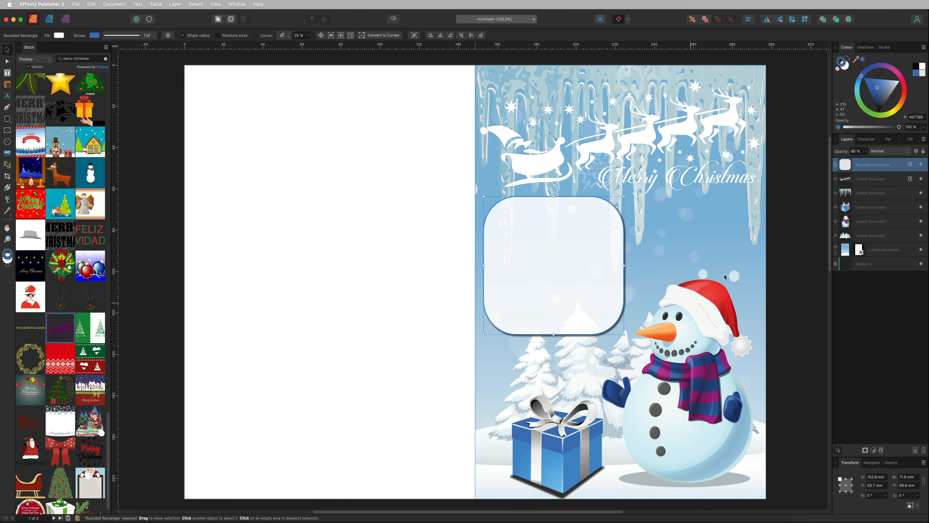
pyautogui.click(783, 241)
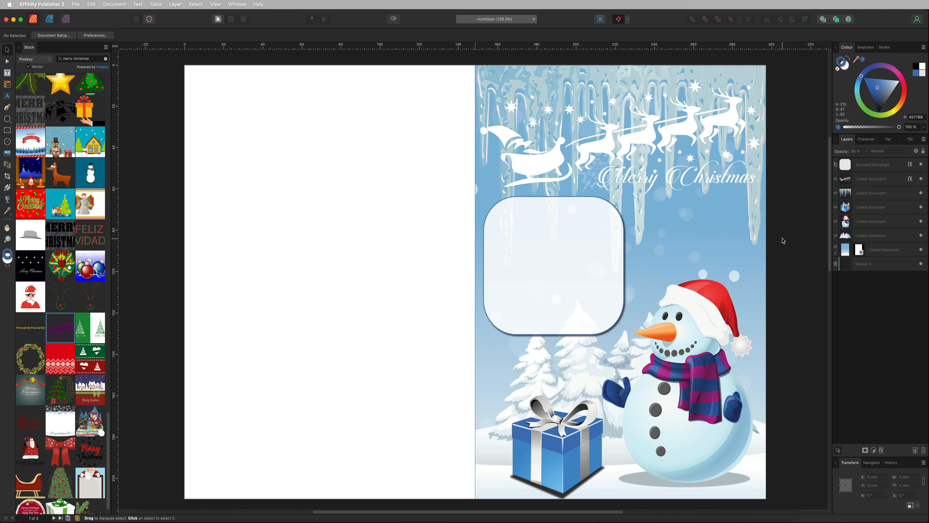
# - Draw a separate text frame over the rounded rectangle, matching its bounds at about 71.6 × 66.8 mm
pyautogui.click(542, 235)
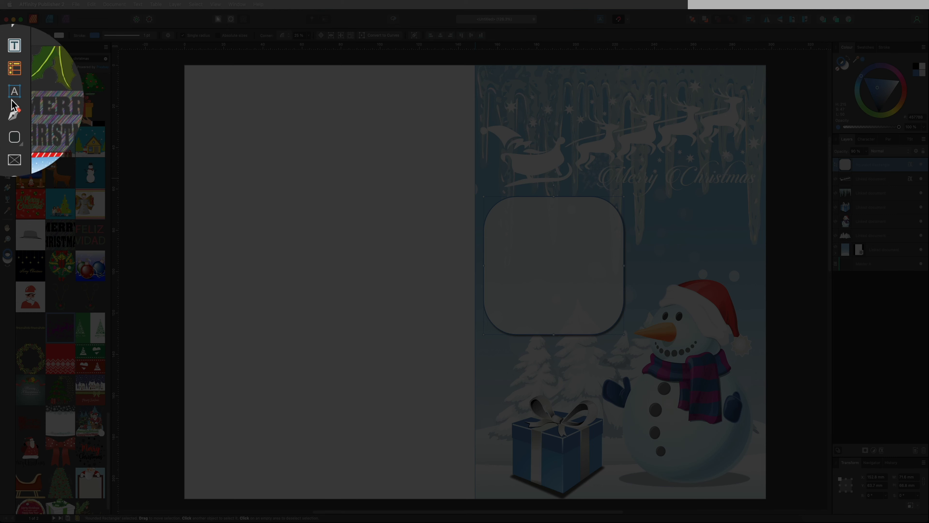
pyautogui.click(14, 78)
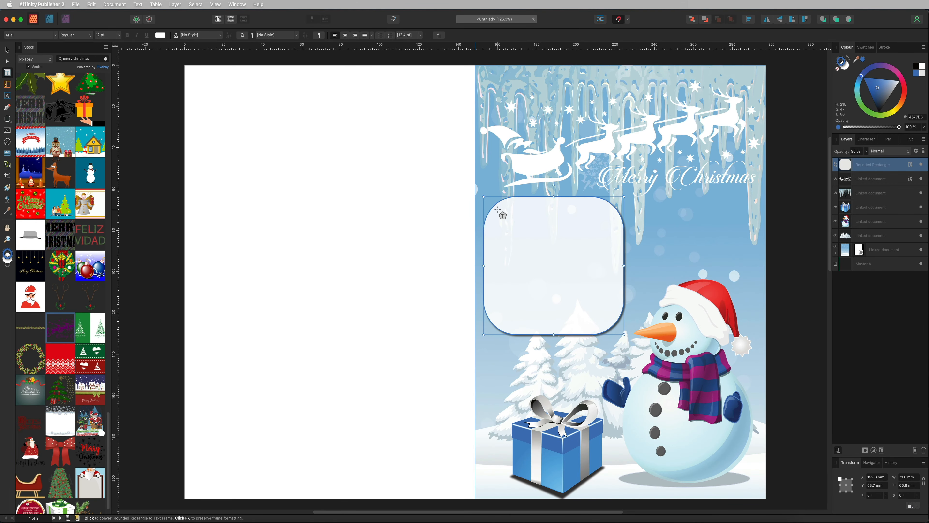
pyautogui.press('Escape')
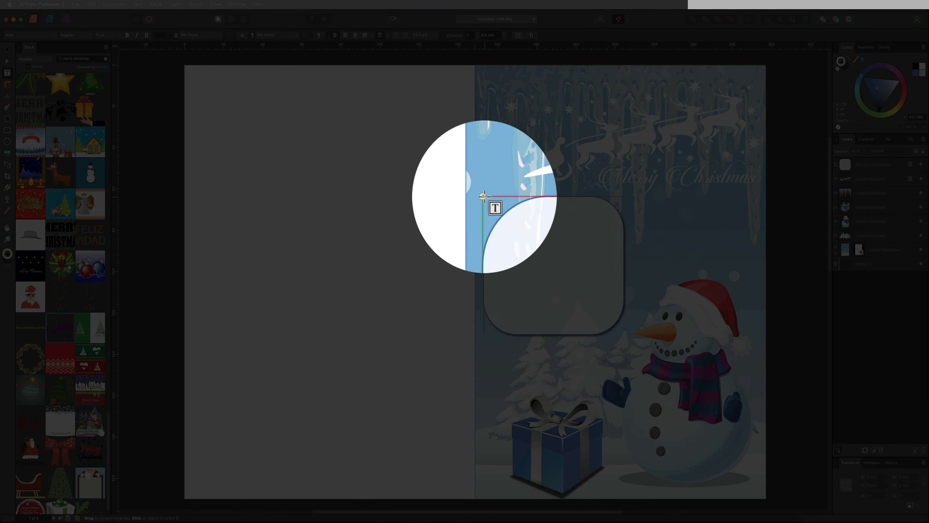
pyautogui.moveTo(484, 196); pyautogui.dragTo(624, 334)
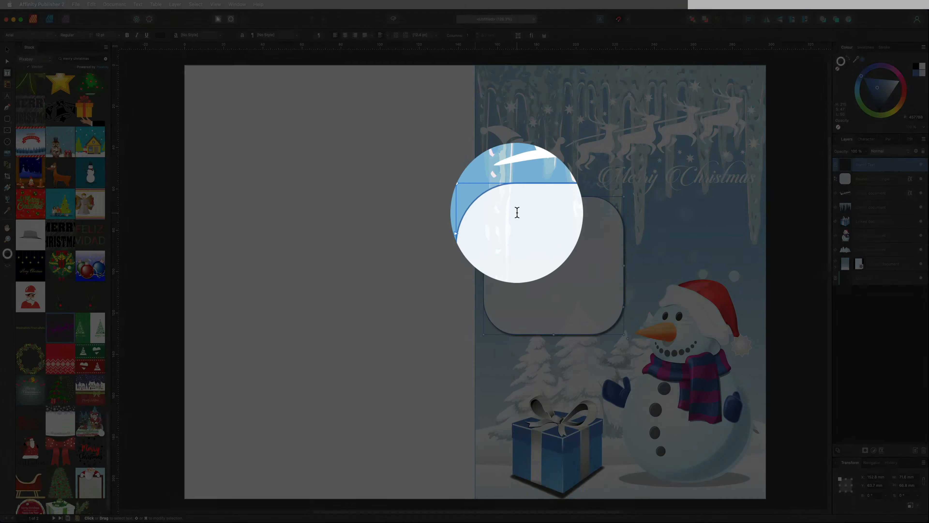
# - Insert filler text into the frame over the rounded rectangle and set all of it in the Great Vibes font
pyautogui.rightClick(517, 212)
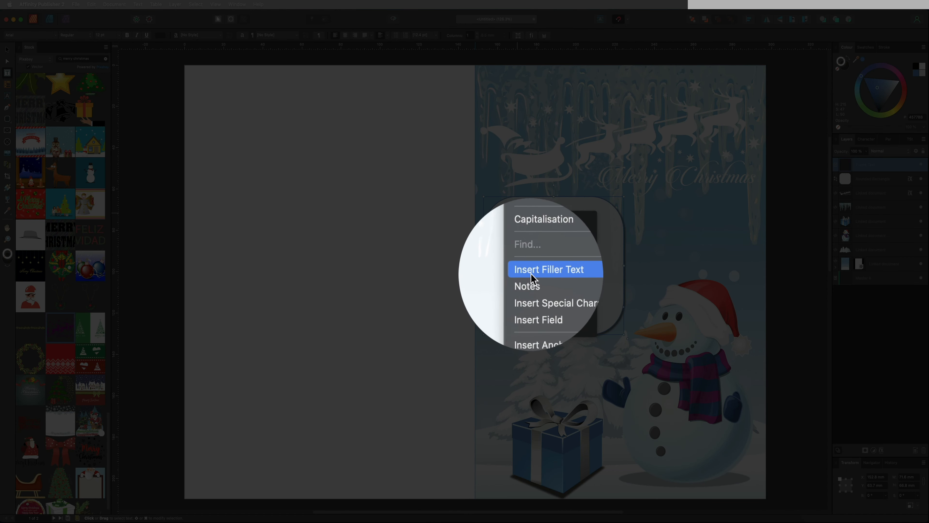
pyautogui.click(556, 273)
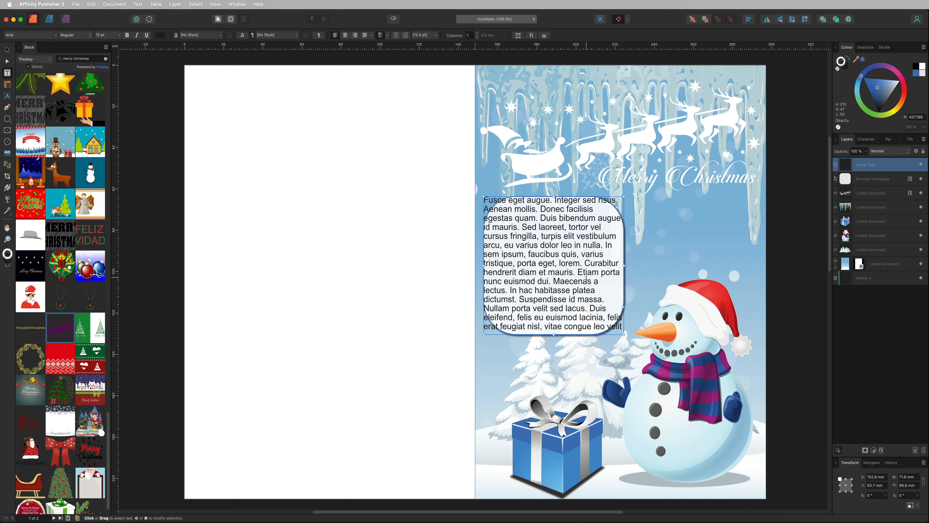
pyautogui.press('super+a')
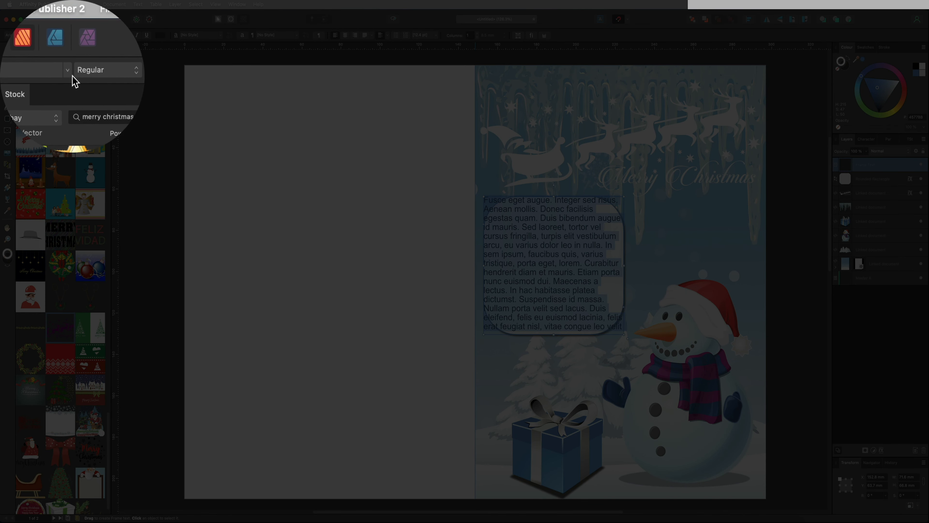
pyautogui.click(74, 77)
pyautogui.click(73, 80)
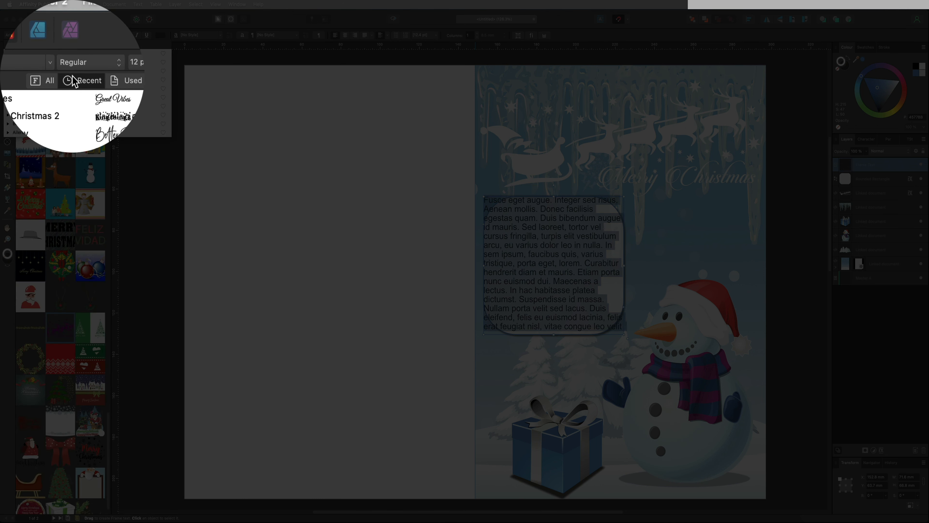
pyautogui.click(120, 78)
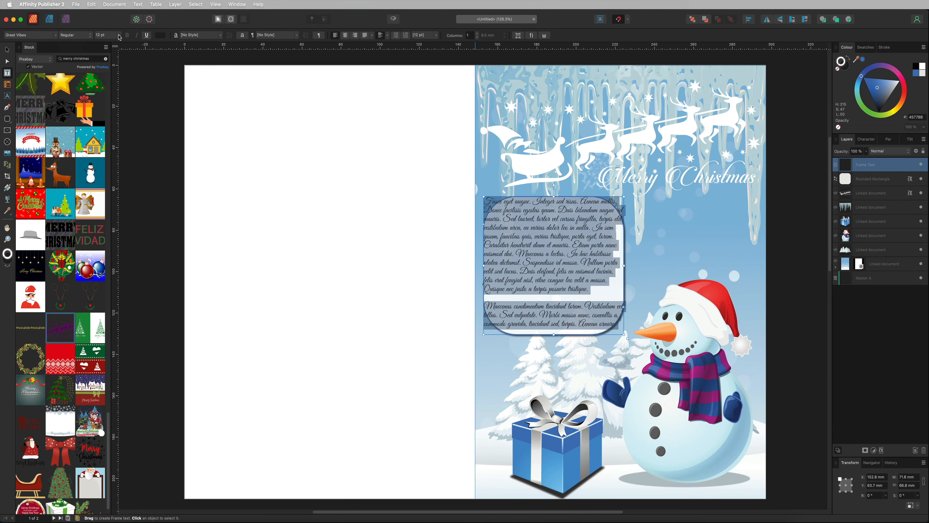
# - Set the filler text's size to 16 pt and centre-align it
pyautogui.click(119, 35)
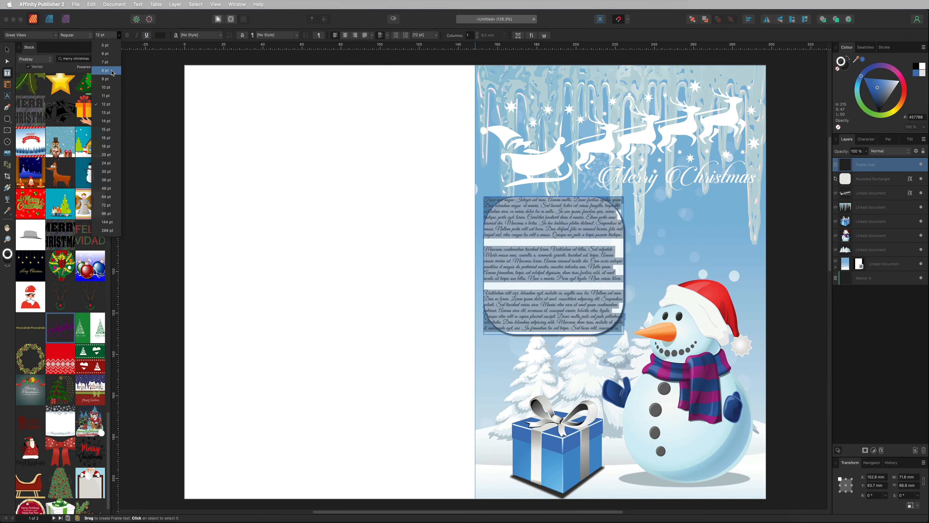
pyautogui.click(106, 138)
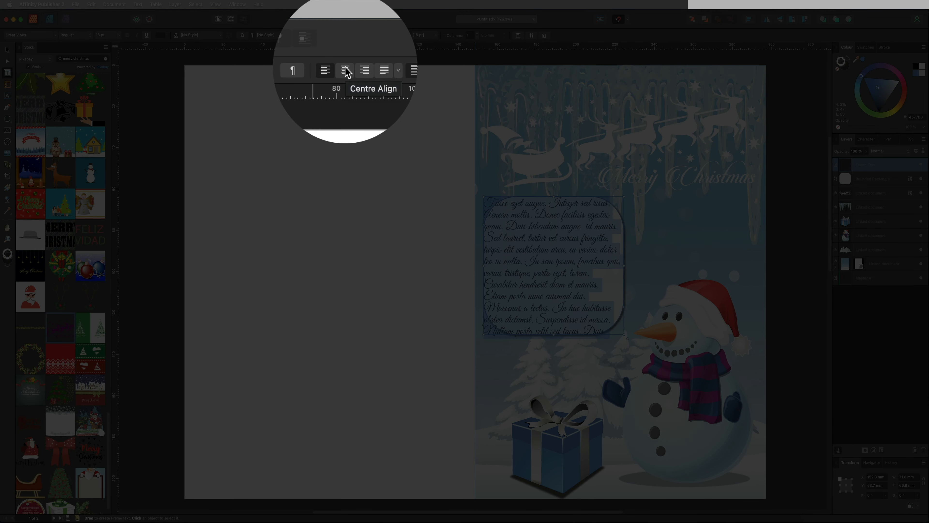
pyautogui.click(345, 35)
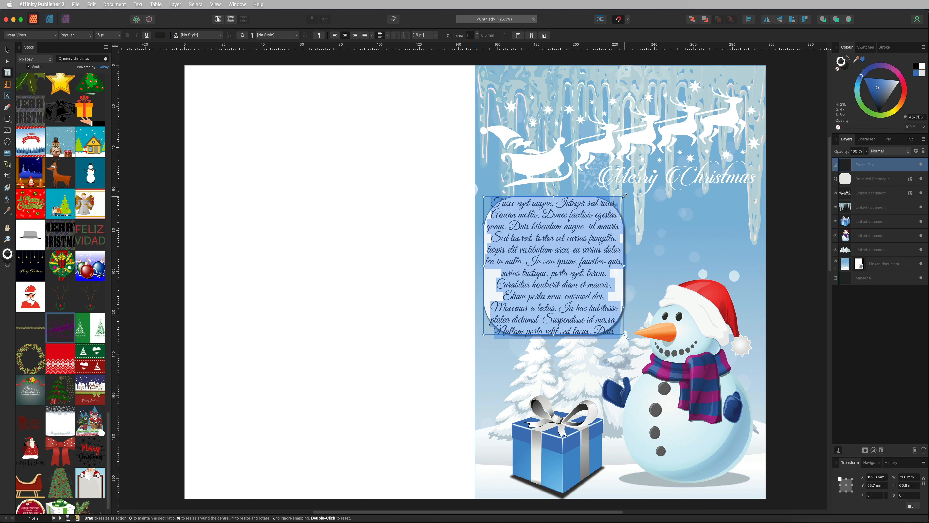
# - Shrink the text frame around its centre to about 61.8 × 57.7 mm, leaving an even margin inside the rounded rectangle
pyautogui.moveTo(625, 196); pyautogui.dragTo(612, 202)
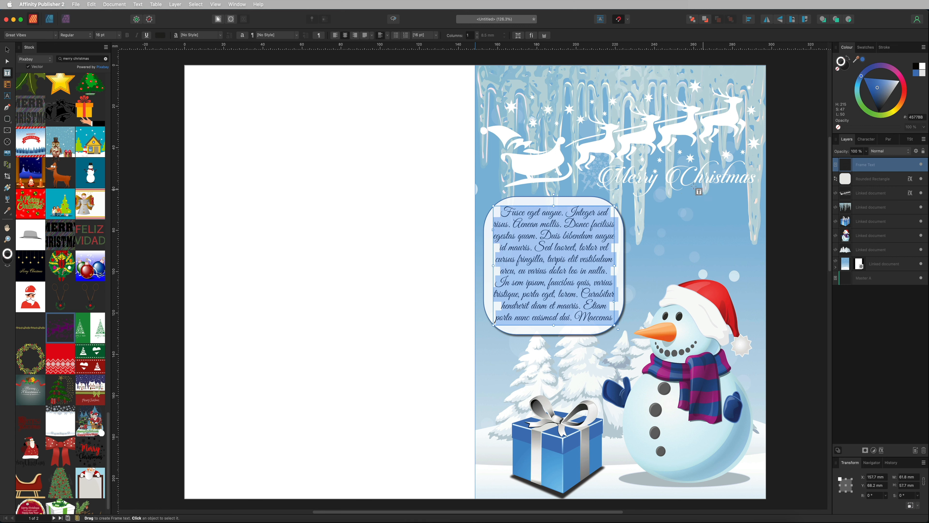
pyautogui.click(8, 50)
pyautogui.click(159, 74)
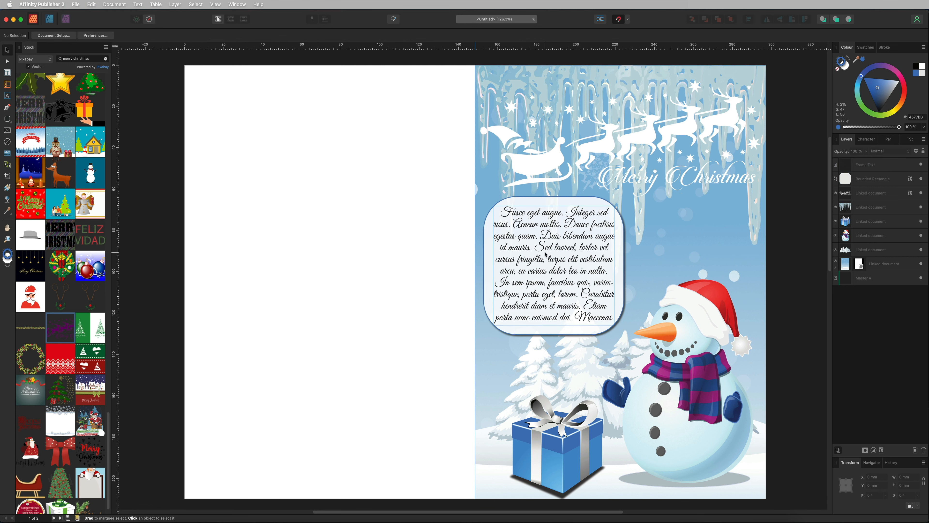
# - Colour the framed message text with the sampled blue and turn on preview mode to hide the frame edges and guide
pyautogui.click(542, 228)
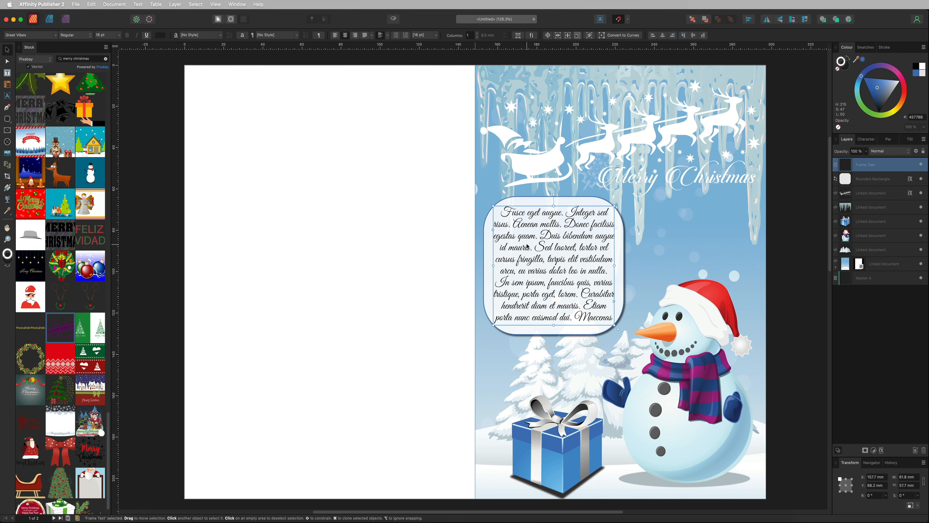
pyautogui.click(863, 60)
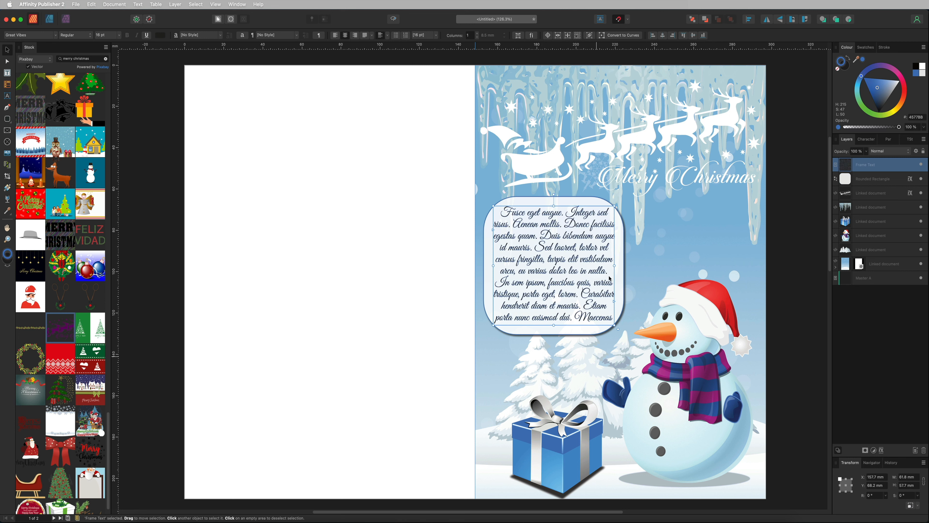
pyautogui.click(366, 124)
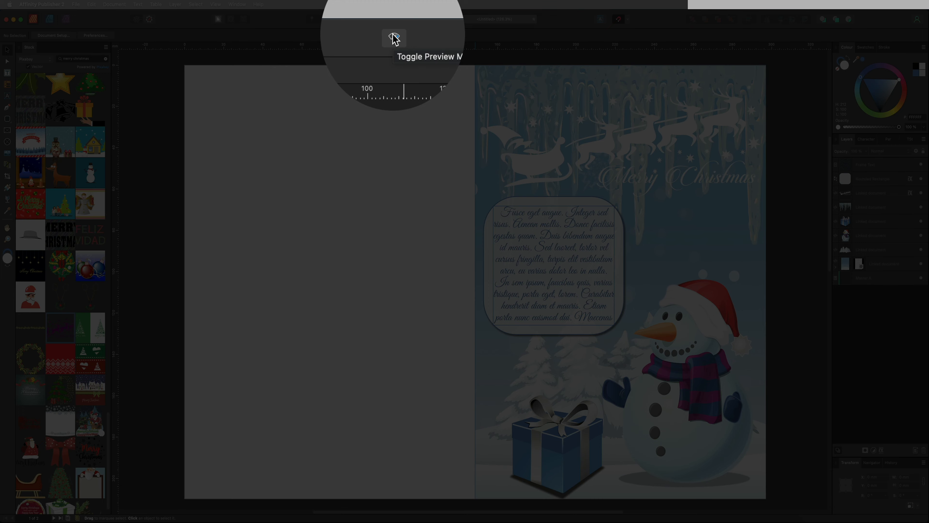
pyautogui.click(393, 19)
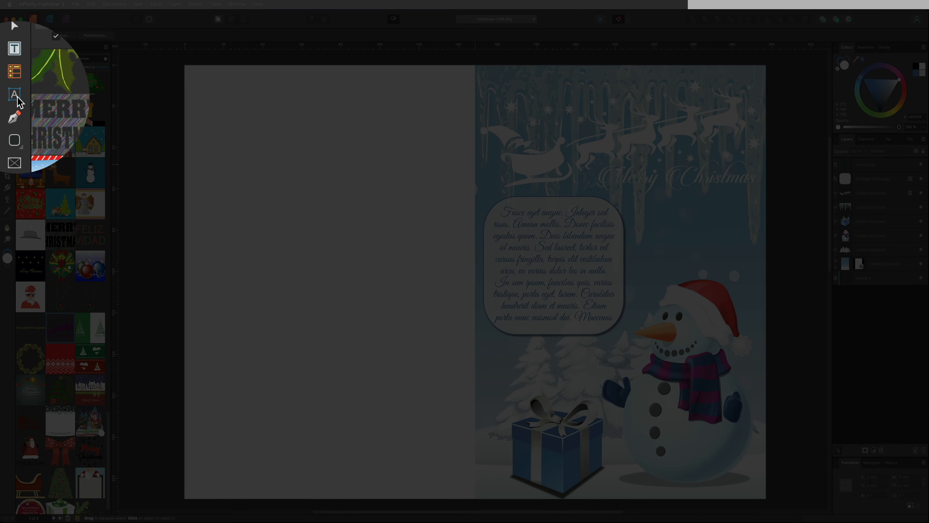
# - Add the artistic text "From our family to yours" on the blank back half of the card
pyautogui.click(15, 96)
pyautogui.moveTo(236, 149); pyautogui.dragTo(260, 160)
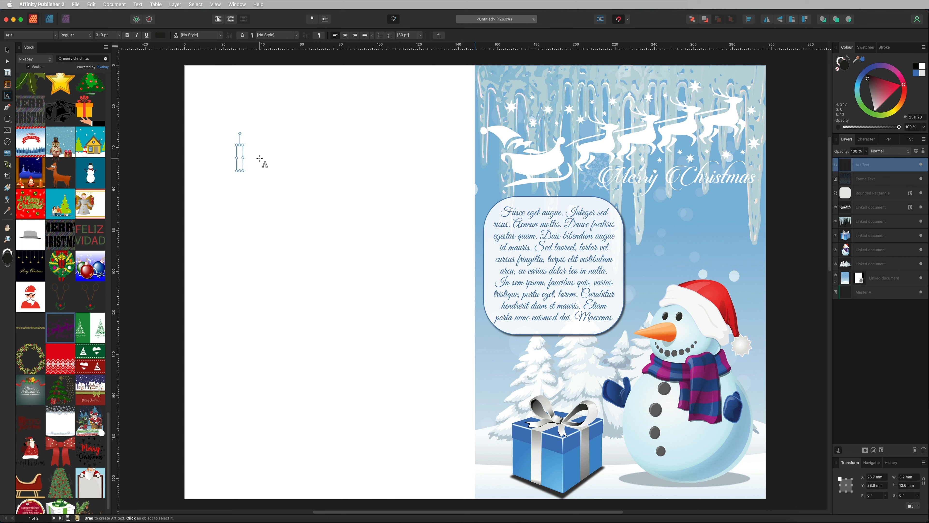
pyautogui.write('From our family to yours')
# - Set the "From our family to yours" line in Kingthings Christmas 2 and colour it with the sampled blue
pyautogui.click(333, 161)
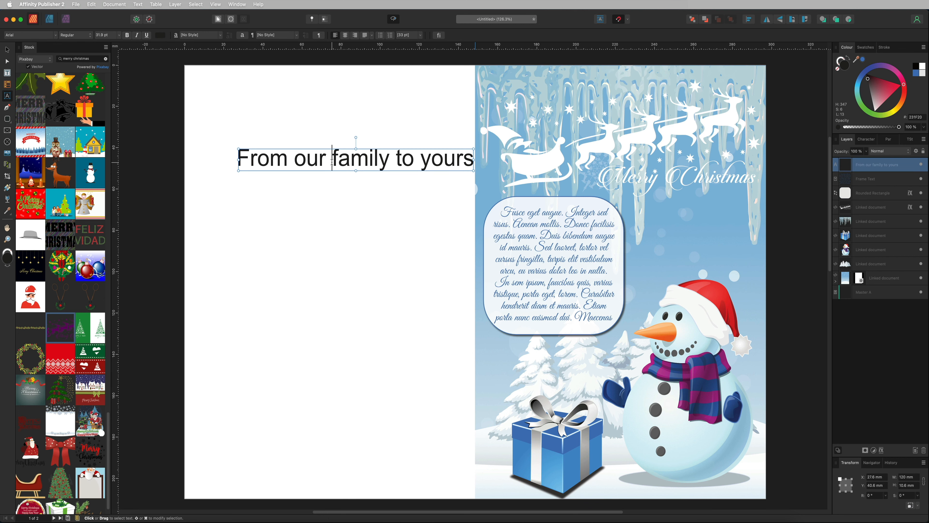
pyautogui.tripleClick(331, 163)
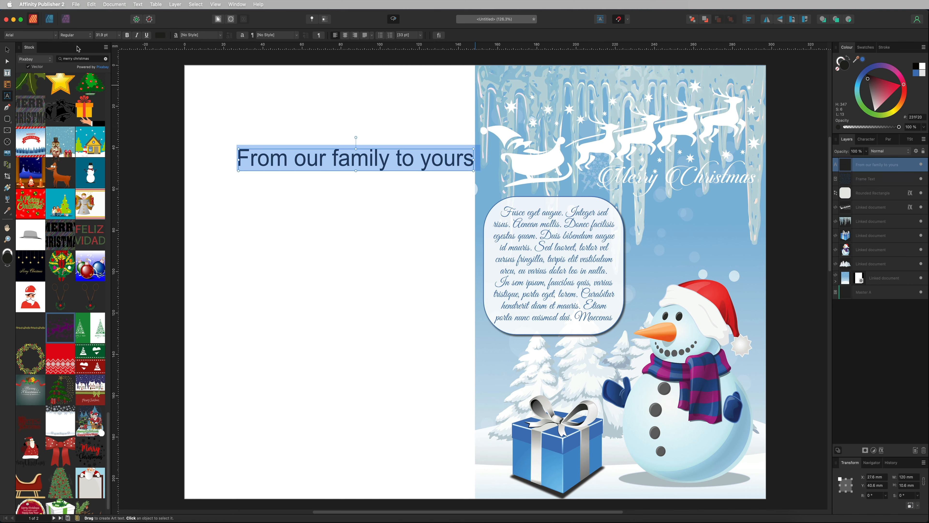
pyautogui.click(57, 35)
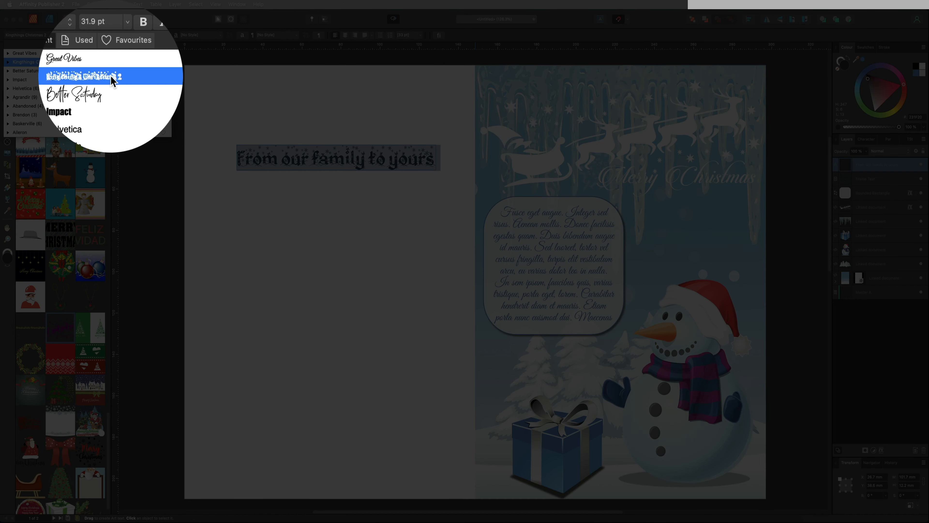
pyautogui.click(46, 63)
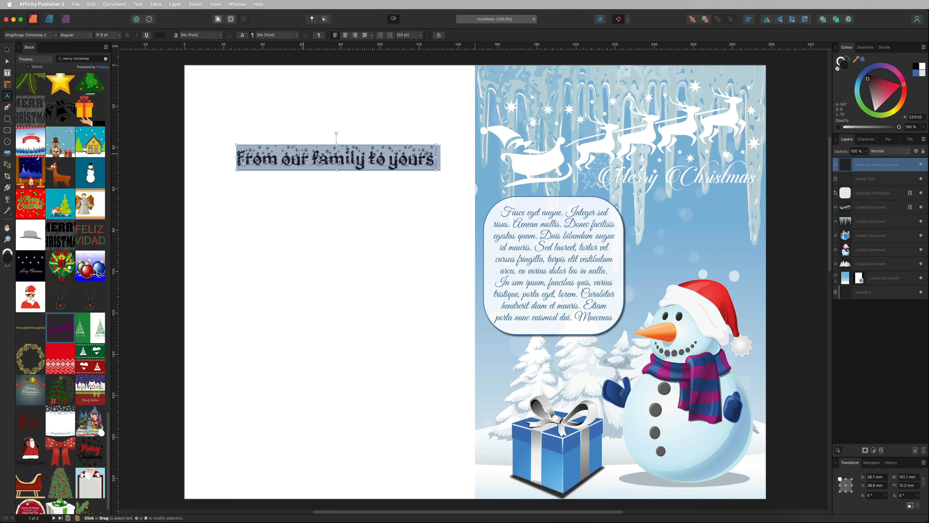
pyautogui.click(863, 59)
pyautogui.press('Escape')
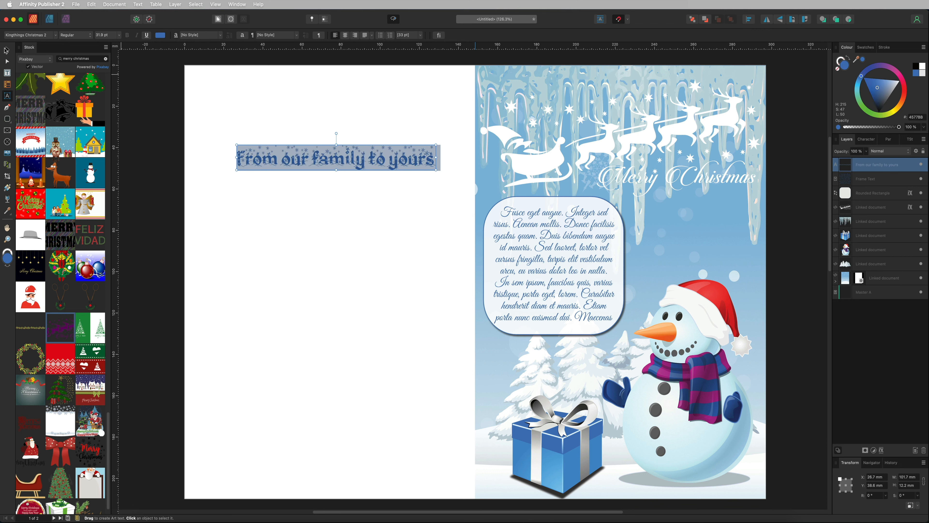
# - Move the "From our family to yours" line below the snowman and scale it down to about 81 mm wide
pyautogui.moveTo(313, 162); pyautogui.dragTo(603, 461)
pyautogui.moveTo(544, 458); pyautogui.dragTo(635, 484)
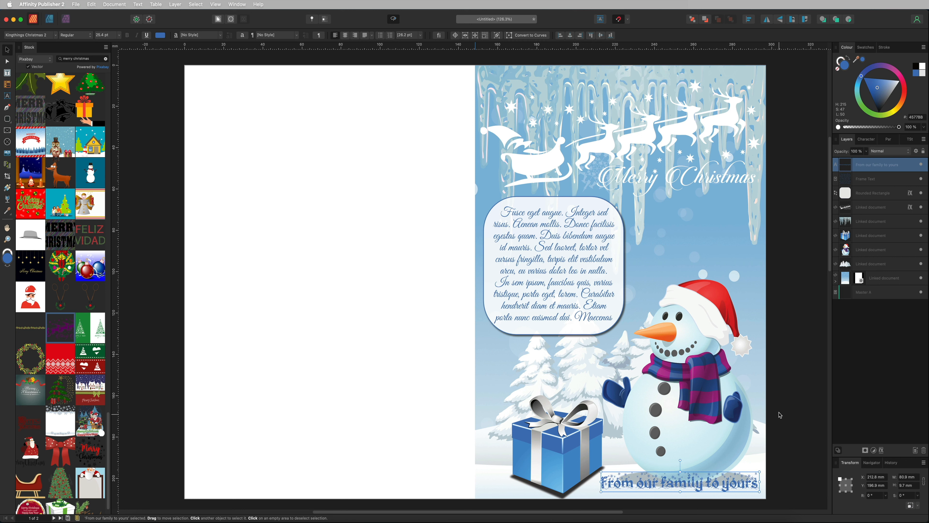
pyautogui.click(781, 415)
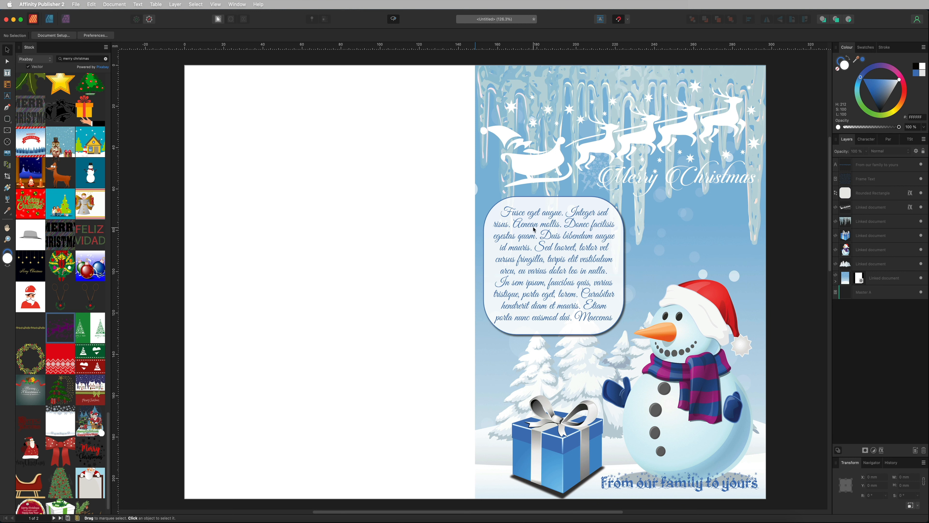
pyautogui.click(555, 216)
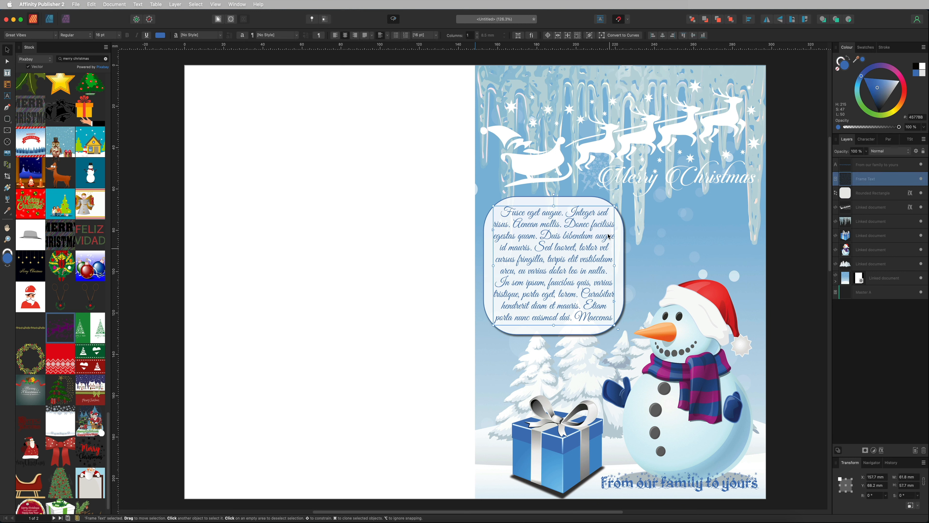
pyautogui.click(811, 222)
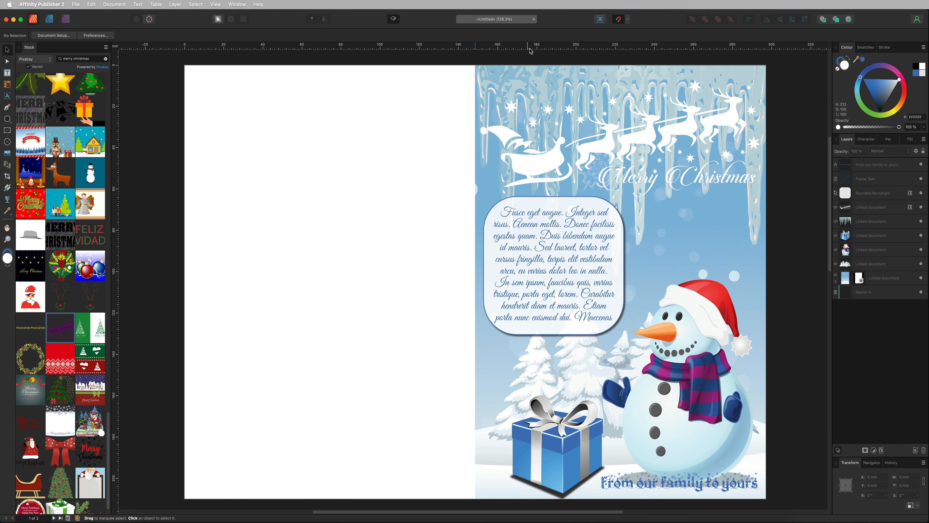
# - Create a new press-ready A4 landscape document, 297 × 210 mm, and place a vertical guide at the middle of the page
pyautogui.click(75, 4)
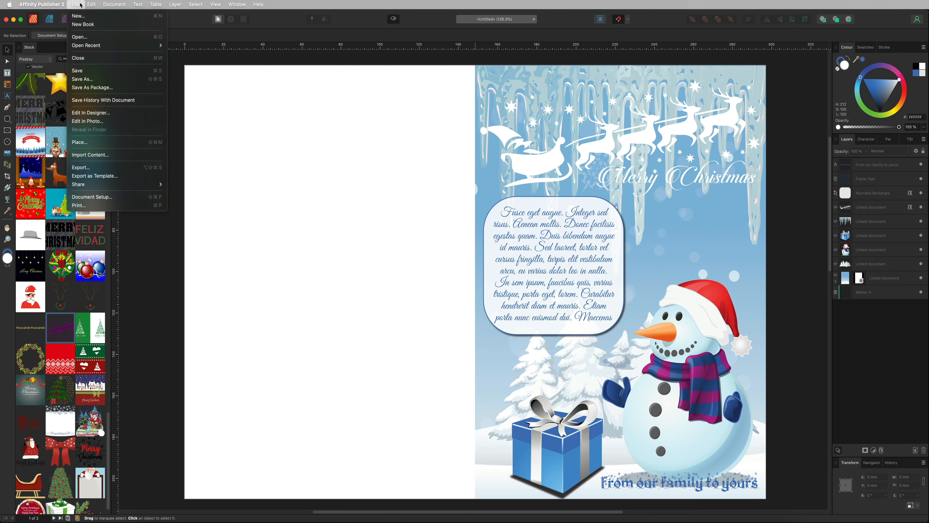
pyautogui.click(84, 15)
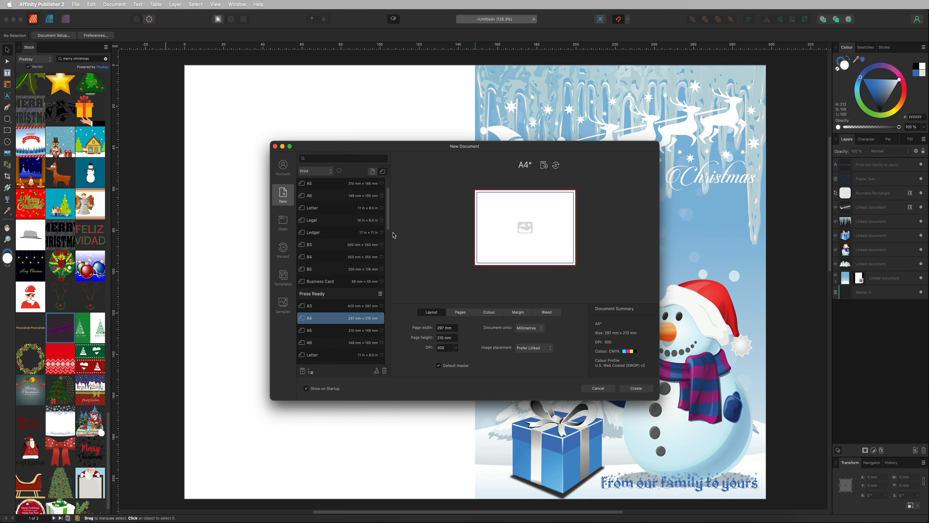
pyautogui.click(648, 390)
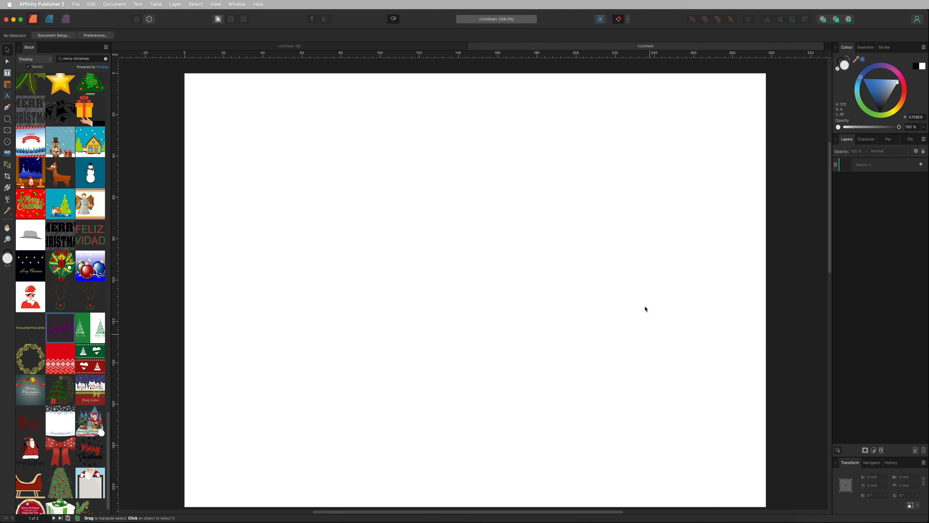
pyautogui.moveTo(115, 264); pyautogui.dragTo(475, 265)
# - Search the Pixabay stock images for "baloons" and show the guides on the page
pyautogui.moveTo(94, 59); pyautogui.dragTo(64, 59)
pyautogui.write('baloons')
pyautogui.press('Return')
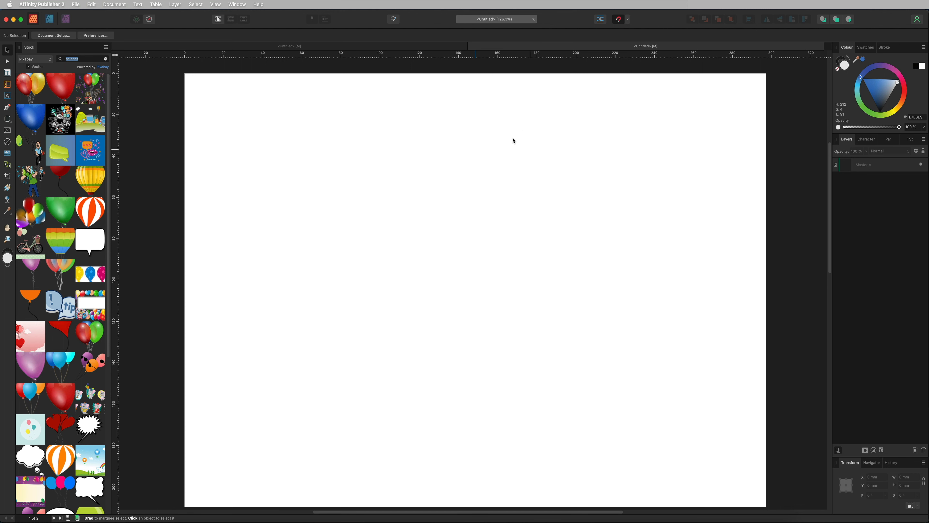
pyautogui.click(217, 5)
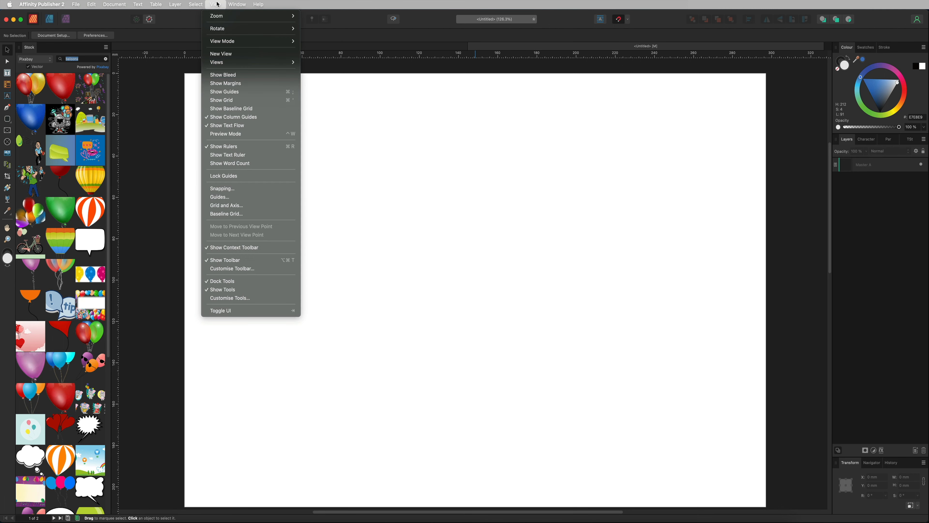
pyautogui.click(234, 92)
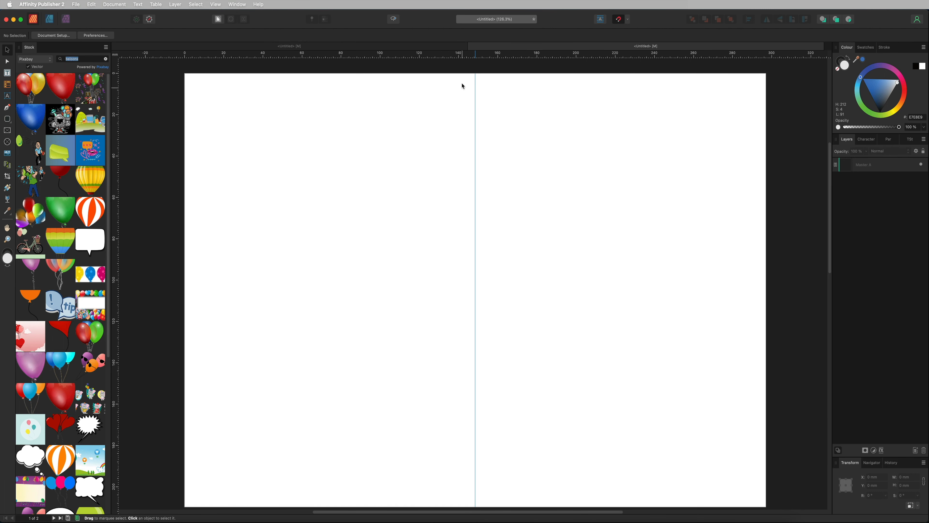
# - Place the balloons, champagne and gift image on the front half of the page and scale it to about 148.5 × 206.7 mm
pyautogui.scroll(-2, 62, 189)
pyautogui.scroll(2, 62, 188)
pyautogui.moveTo(94, 87); pyautogui.dragTo(564, 282)
pyautogui.moveTo(562, 234); pyautogui.dragTo(596, 205)
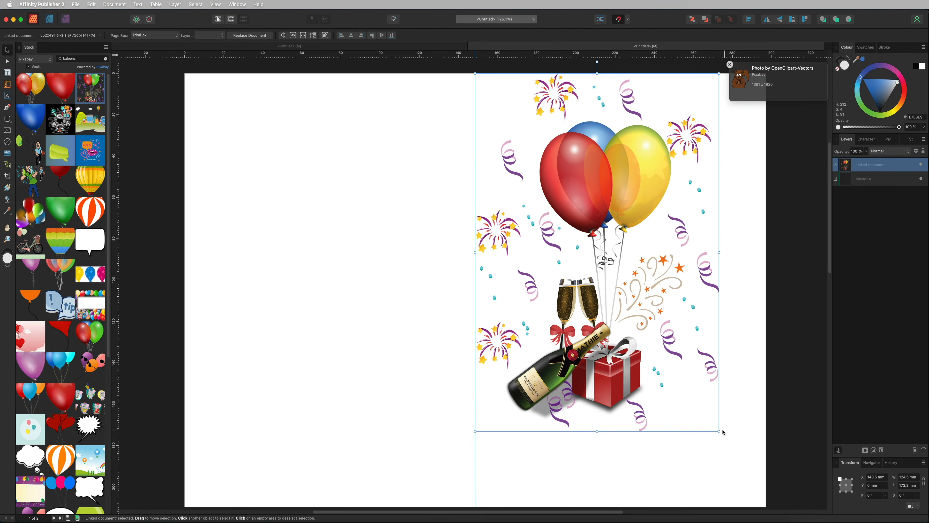
pyautogui.moveTo(721, 431); pyautogui.dragTo(766, 504)
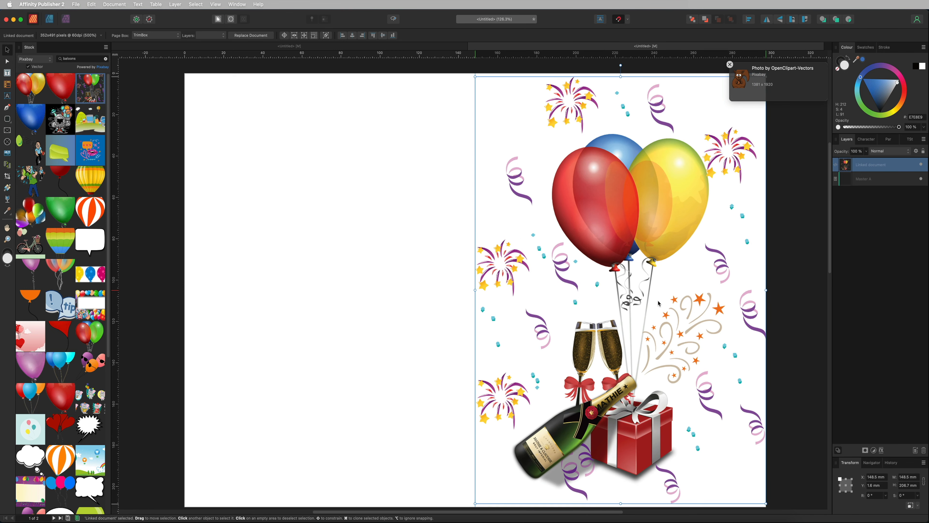
pyautogui.press('Escape')
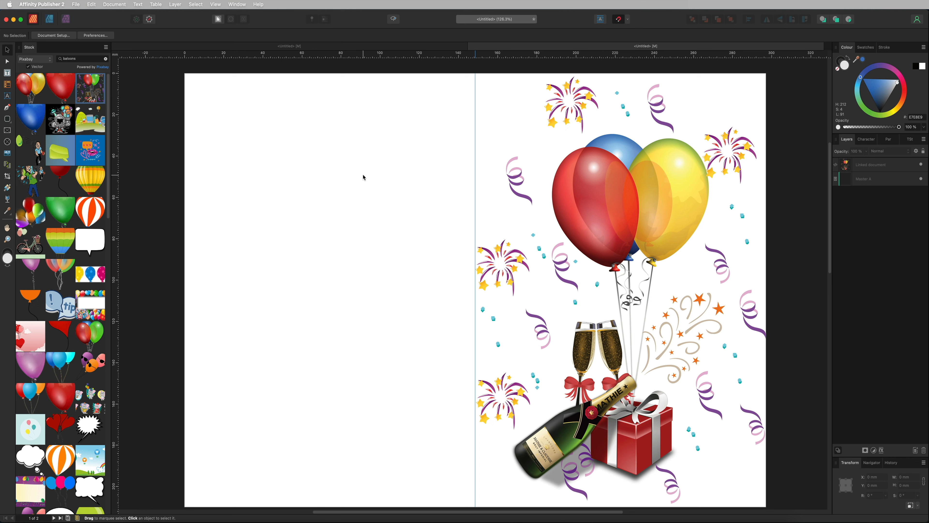
# - Search the stock images for "happy birthday" and place the multicoloured HAPPY BIRTHDAY lettering over the balloons at about 128.8 × 47.2 mm
pyautogui.click(88, 59)
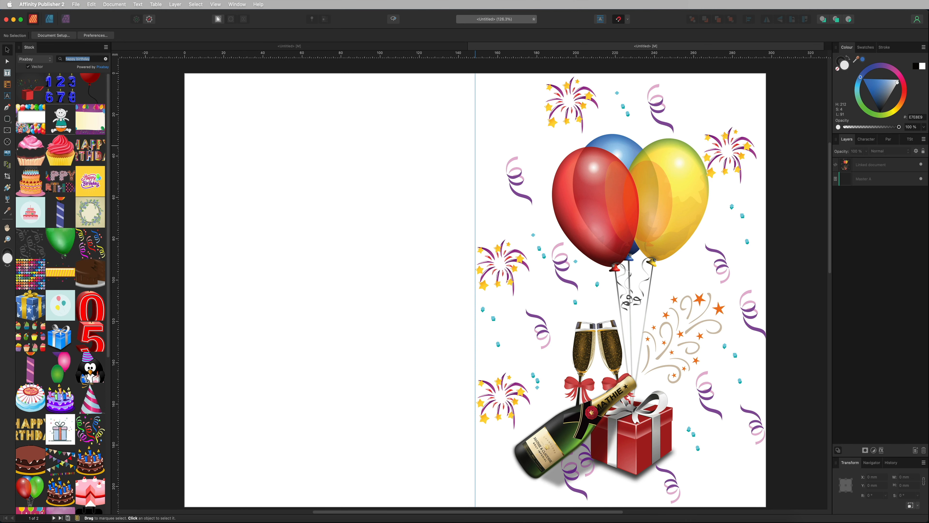
pyautogui.moveTo(89, 148); pyautogui.dragTo(614, 183)
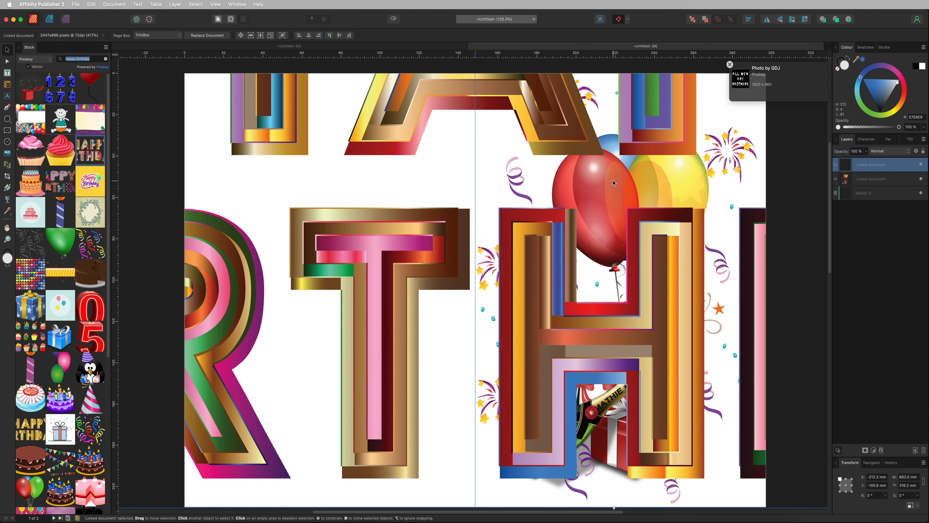
pyautogui.press('super+minus')
pyautogui.press('super+minus')
pyautogui.press('super+minus')
pyautogui.press('super+minus')
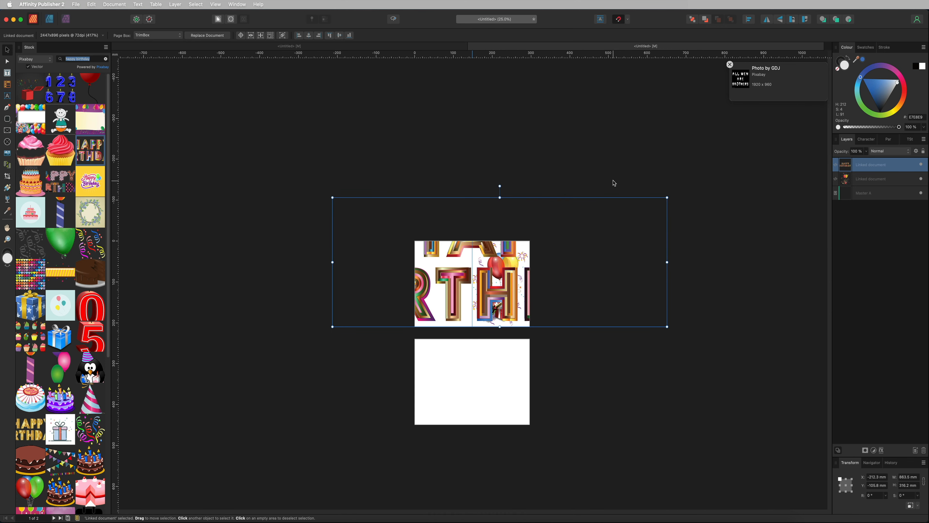
pyautogui.moveTo(666, 197); pyautogui.dragTo(388, 222)
pyautogui.moveTo(367, 311); pyautogui.dragTo(506, 261)
pyautogui.press('super+0')
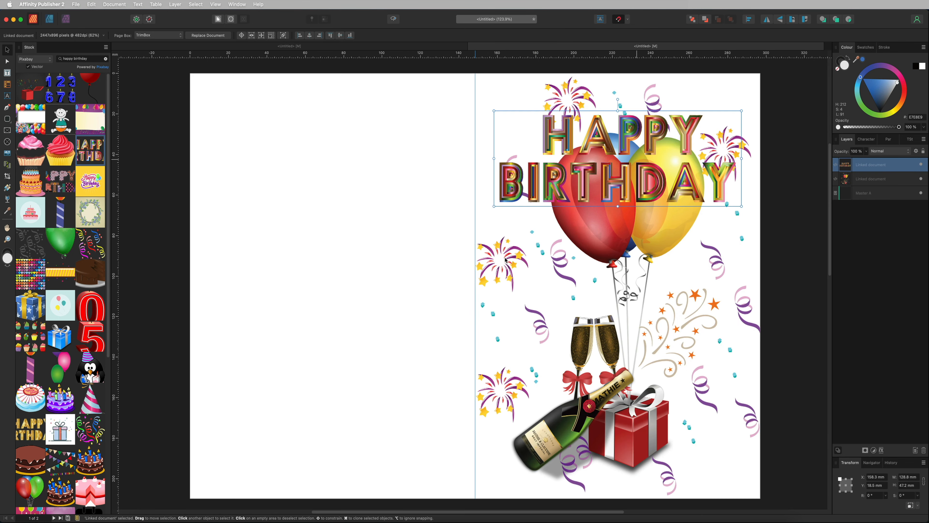
# - Move the HAPPY BIRTHDAY lettering up to about 7.6 mm from the page's upper edge
pyautogui.scroll(2, 545, 221)
pyautogui.scroll(-1, 544, 224)
pyautogui.moveTo(611, 168); pyautogui.dragTo(611, 145)
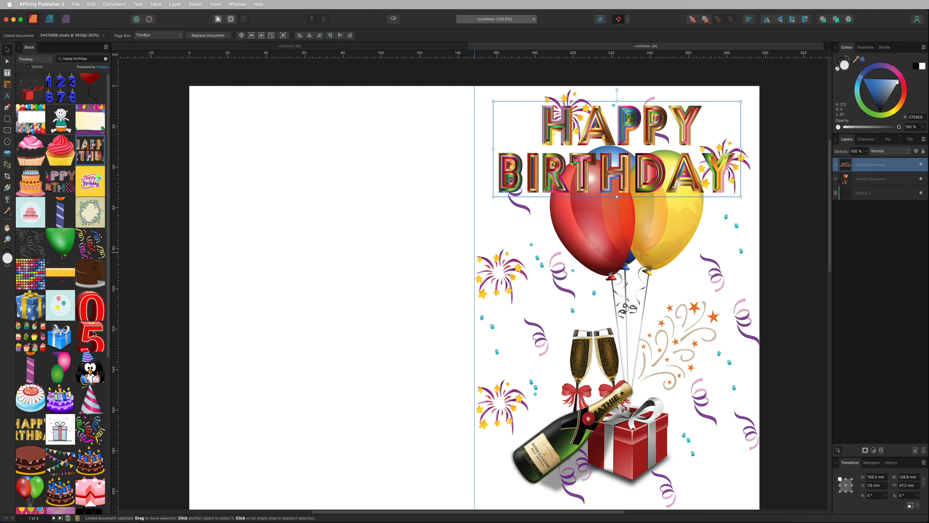
# - Find the red number 3 candle among the stock images and place it below the lettering, scaled to about 33.3 × 53.1 mm
pyautogui.scroll(-10, 94, 311)
pyautogui.scroll(-6, 80, 318)
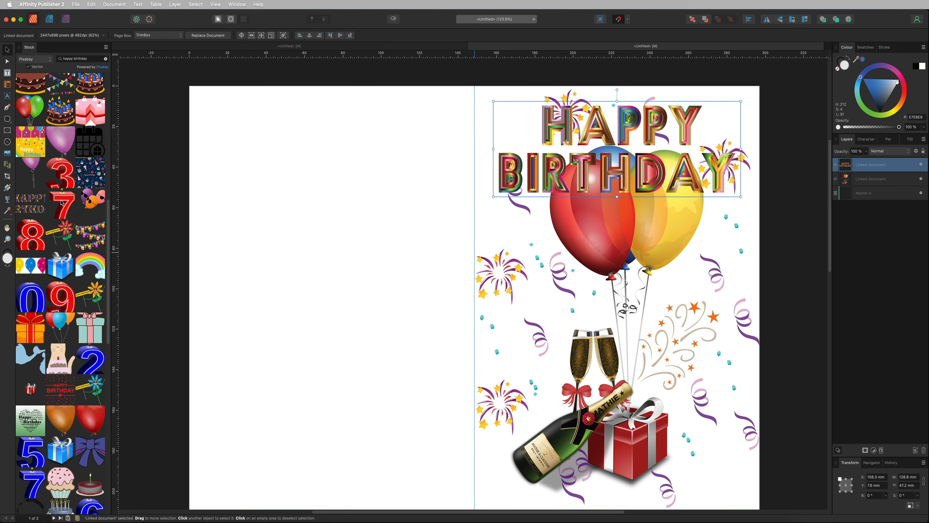
pyautogui.scroll(-6, 62, 203)
pyautogui.scroll(5, 59, 321)
pyautogui.scroll(3, 44, 315)
pyautogui.scroll(2, 50, 296)
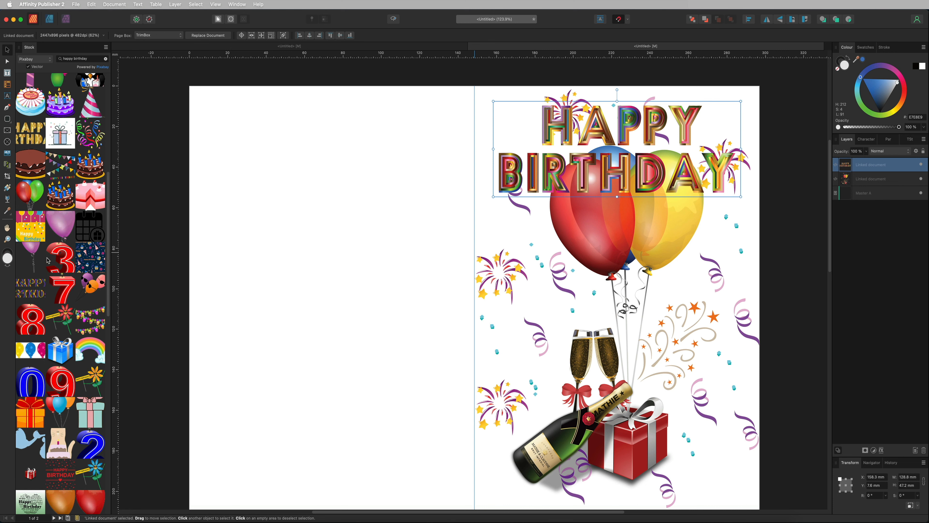
pyautogui.moveTo(60, 256); pyautogui.dragTo(589, 267)
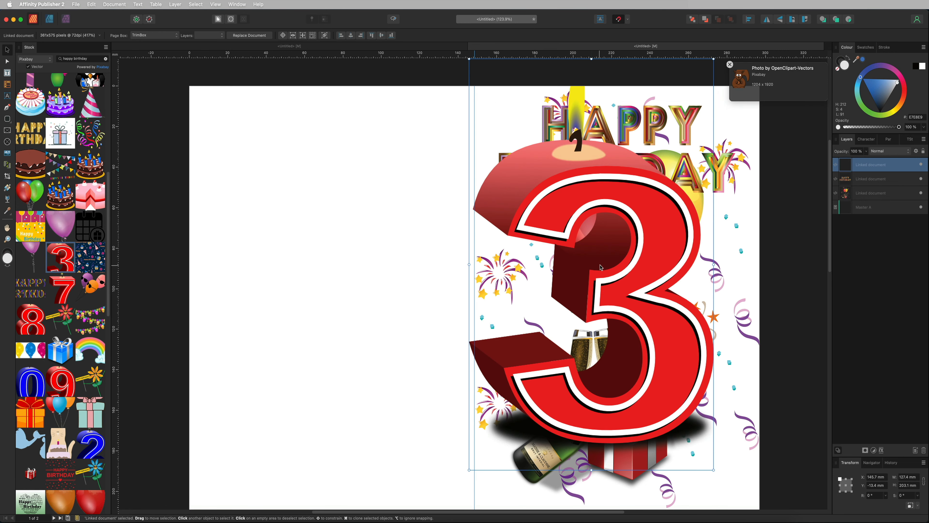
pyautogui.moveTo(714, 470); pyautogui.dragTo(620, 315)
pyautogui.moveTo(648, 342); pyautogui.dragTo(608, 288)
pyautogui.moveTo(593, 253); pyautogui.dragTo(603, 273)
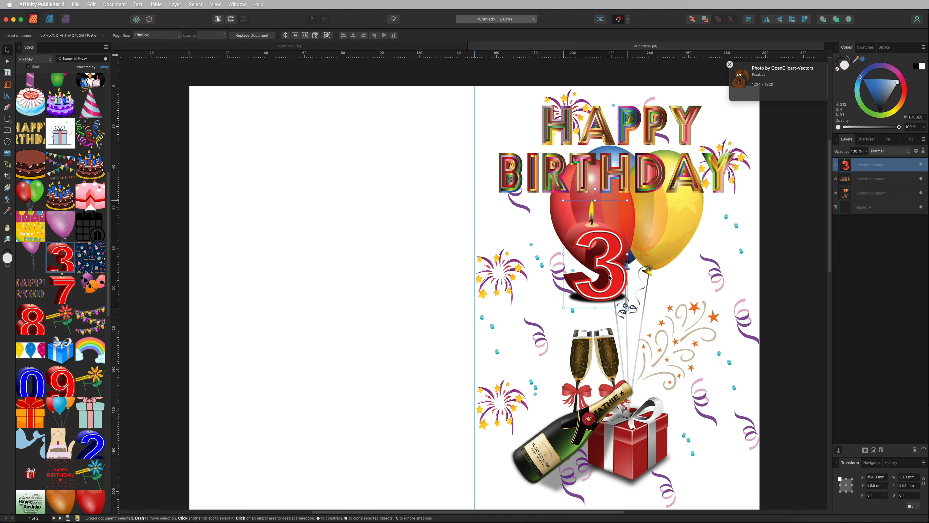
# - Place the red number 7 candle beside the 3 and scale it to match, forming the age 37
pyautogui.moveTo(70, 282); pyautogui.dragTo(475, 331)
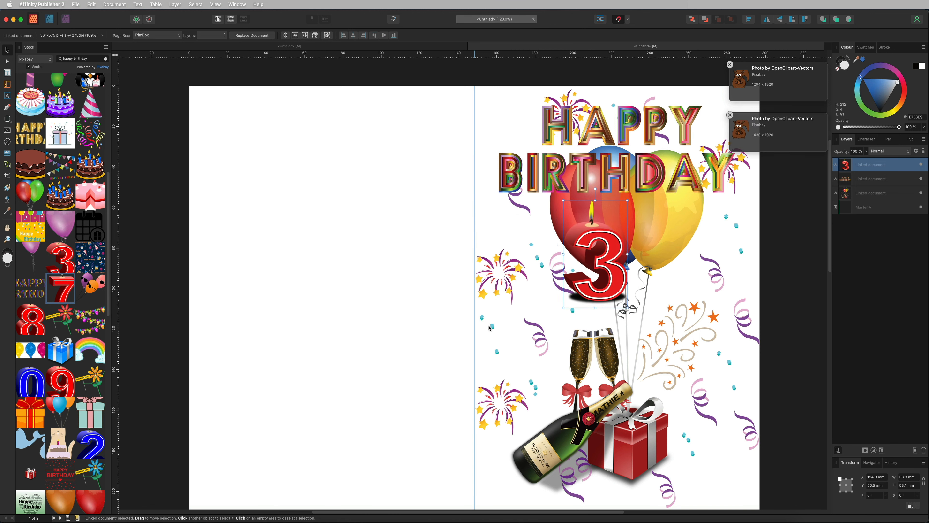
pyautogui.moveTo(624, 133); pyautogui.dragTo(658, 232)
pyautogui.moveTo(701, 193); pyautogui.dragTo(690, 204)
pyautogui.moveTo(659, 249); pyautogui.dragTo(663, 244)
# - Place the blue gift box beside the red gift and scale it to about 39.5 mm wide
pyautogui.scroll(3, 62, 282)
pyautogui.scroll(5, 62, 282)
pyautogui.moveTo(58, 225); pyautogui.dragTo(649, 444)
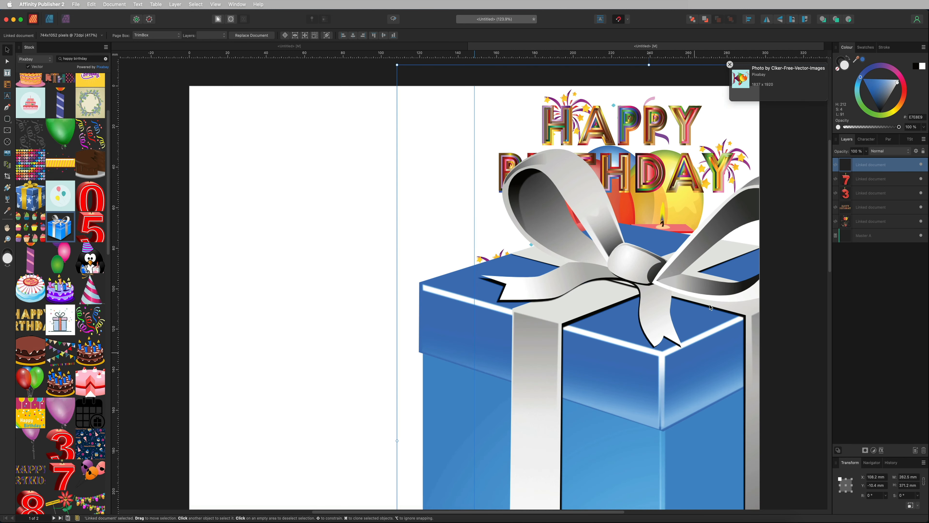
pyautogui.moveTo(397, 65); pyautogui.dragTo(643, 340)
pyautogui.moveTo(675, 412)
pyautogui.mouseDown()
pyautogui.moveTo(368, 95)
pyautogui.moveTo(573, 303)
pyautogui.moveTo(546, 382)
pyautogui.moveTo(616, 373)
pyautogui.moveTo(637, 358)
pyautogui.moveTo(667, 404)
pyautogui.mouseUp()
pyautogui.moveTo(707, 449); pyautogui.dragTo(710, 420)
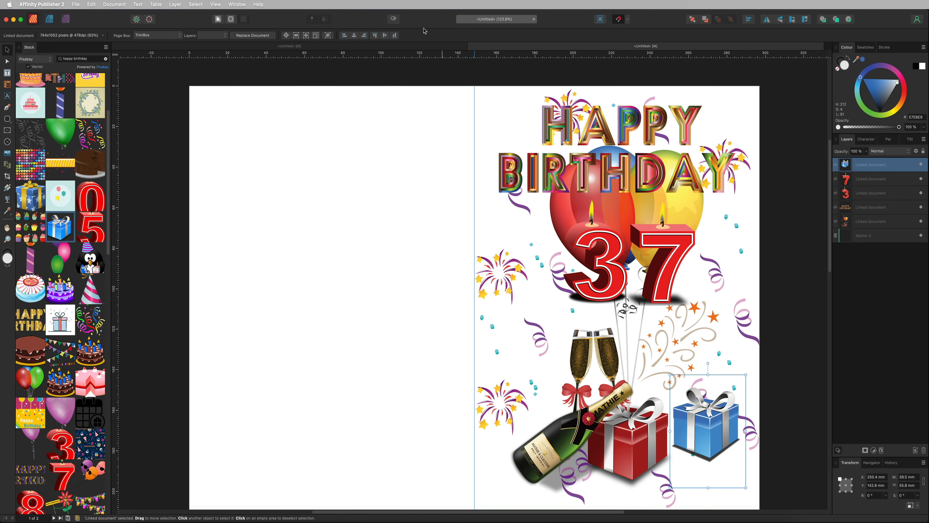
# - Copy the message text frame and its rounded rectangle from the Christmas card into the birthday card
pyautogui.click(412, 47)
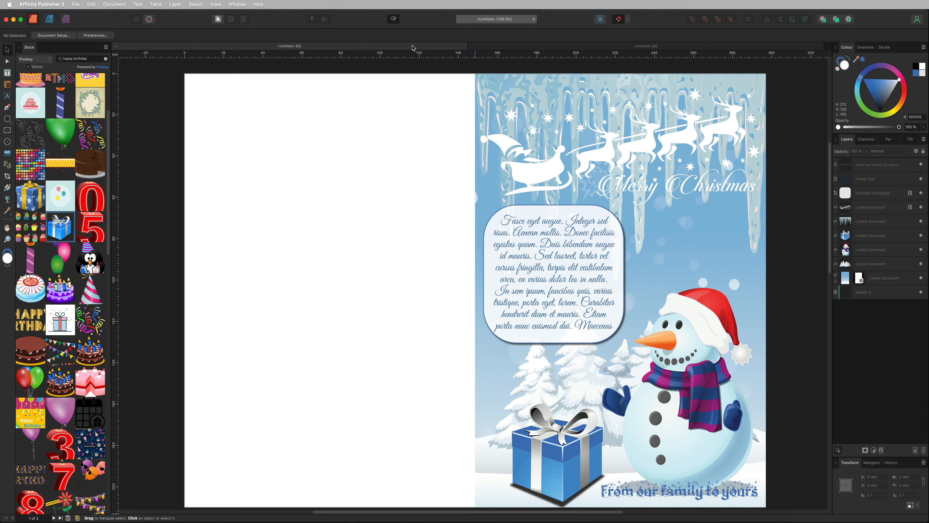
pyautogui.click(565, 228)
pyautogui.keyDown('shift'); pyautogui.click(862, 193); pyautogui.keyUp('shift')
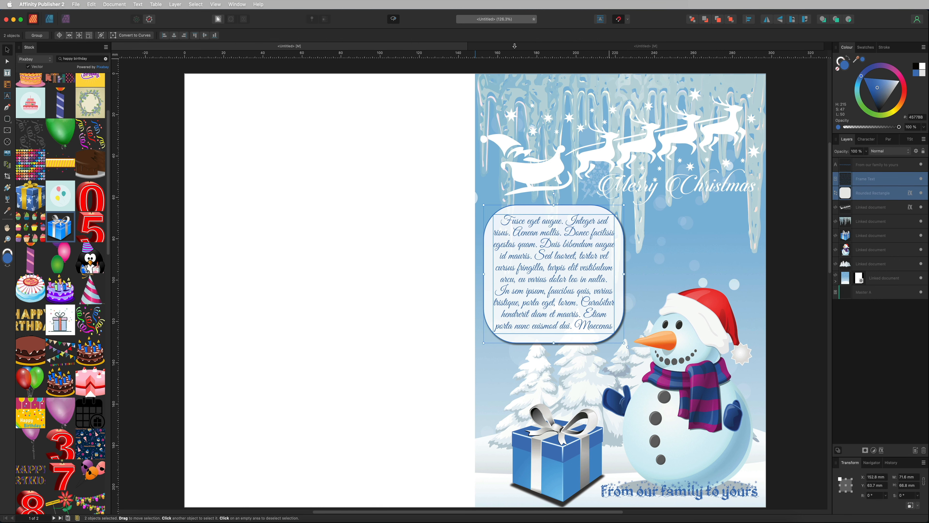
pyautogui.click(531, 46)
pyautogui.press('super+v')
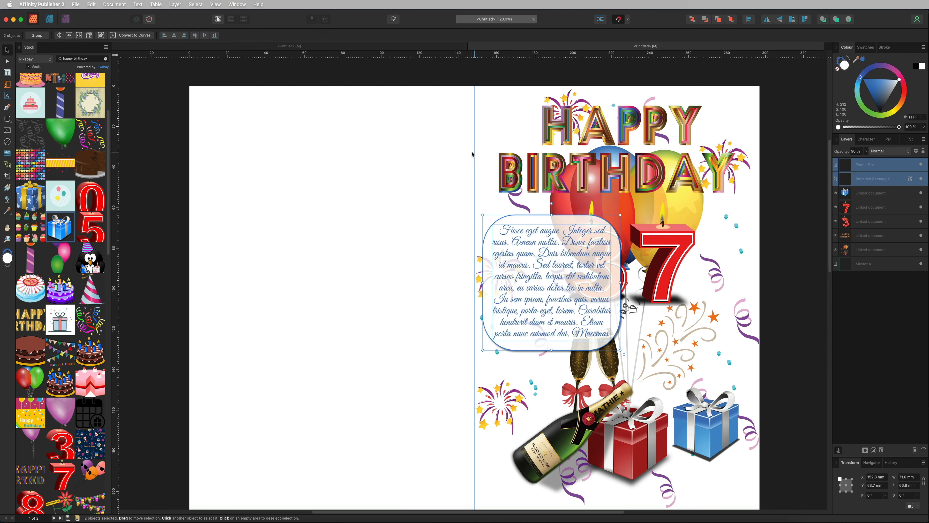
# - Move the message box below the number 7 and scale it down to about 63 × 60.5 mm
pyautogui.moveTo(534, 239); pyautogui.dragTo(649, 312)
pyautogui.moveTo(595, 286); pyautogui.dragTo(612, 298)
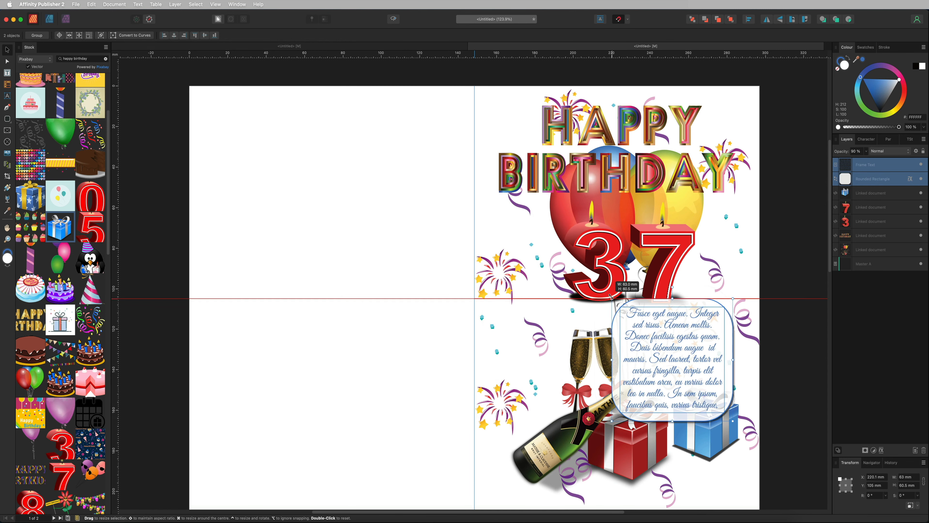
pyautogui.moveTo(693, 311); pyautogui.dragTo(714, 321)
# - Set the outline of the rounded rectangle behind the message to red (FF1F00)
pyautogui.click(846, 179)
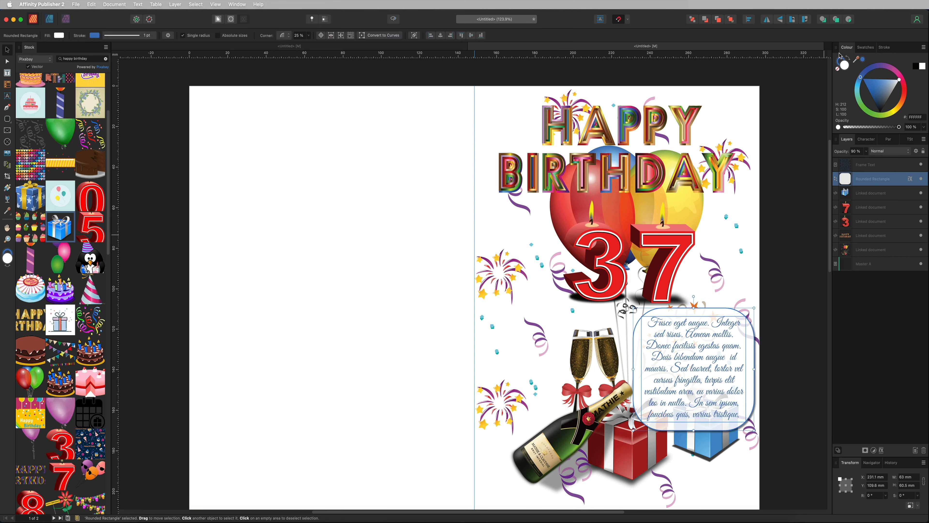
pyautogui.press('x')
pyautogui.click(902, 92)
# - Colour all of the message text with the same red (FF1F00)
pyautogui.doubleClick(698, 333)
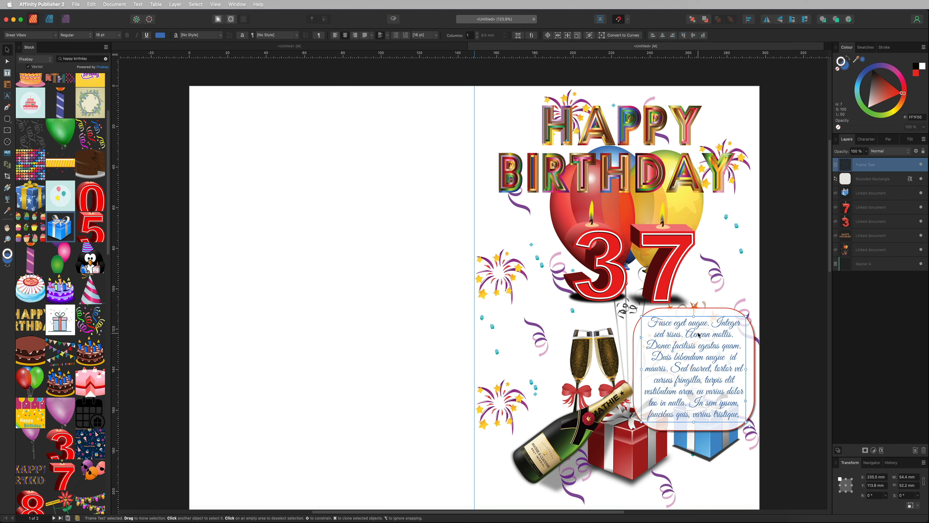
pyautogui.press('super+a')
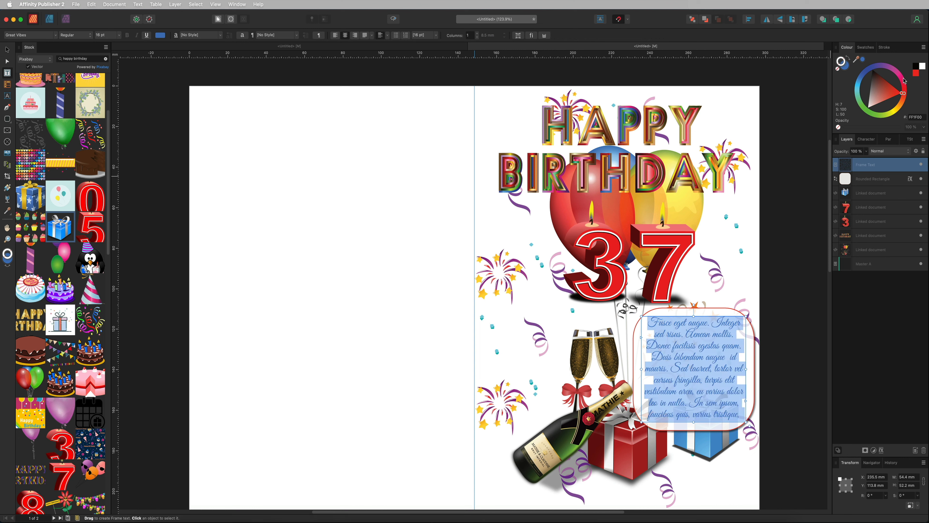
pyautogui.click(850, 68)
pyautogui.click(915, 74)
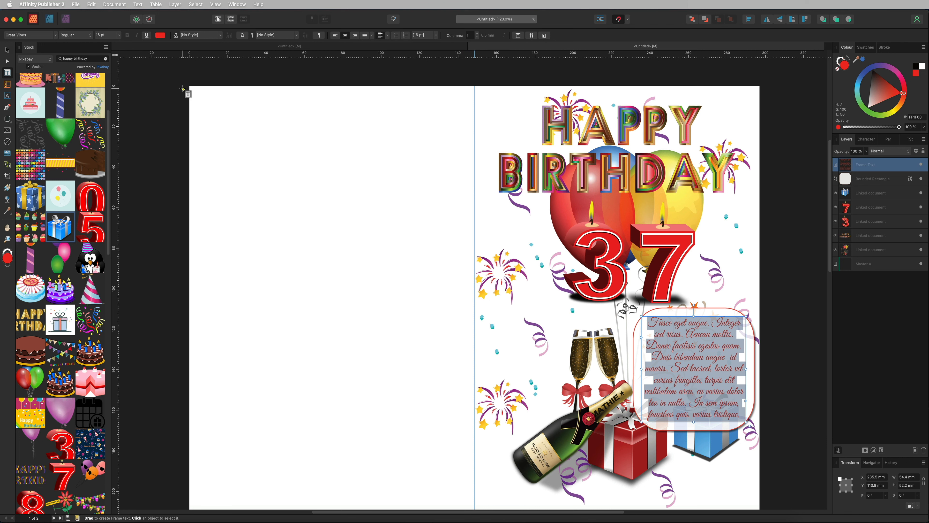
pyautogui.click(175, 87)
# - Preview the birthday card and the Christmas card with guides and frame outlines hidden
pyautogui.click(394, 20)
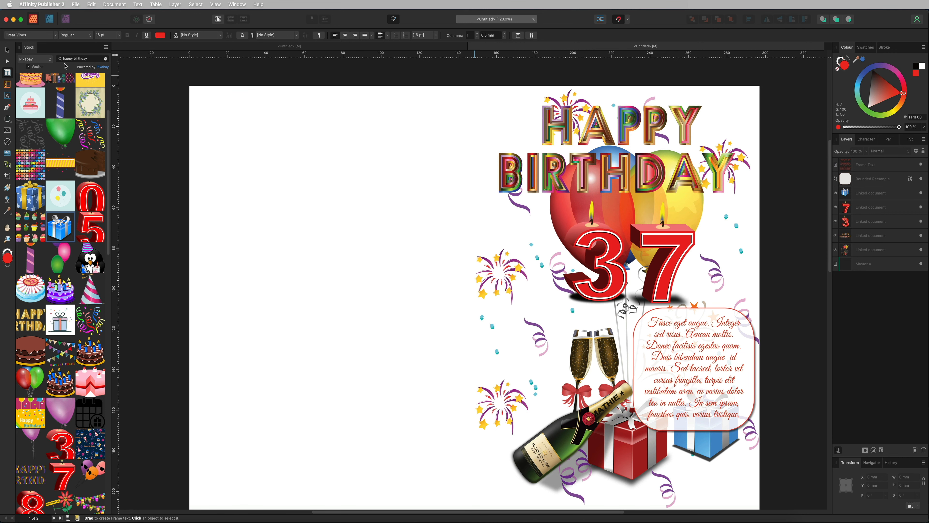
pyautogui.moveTo(95, 58); pyautogui.dragTo(64, 58)
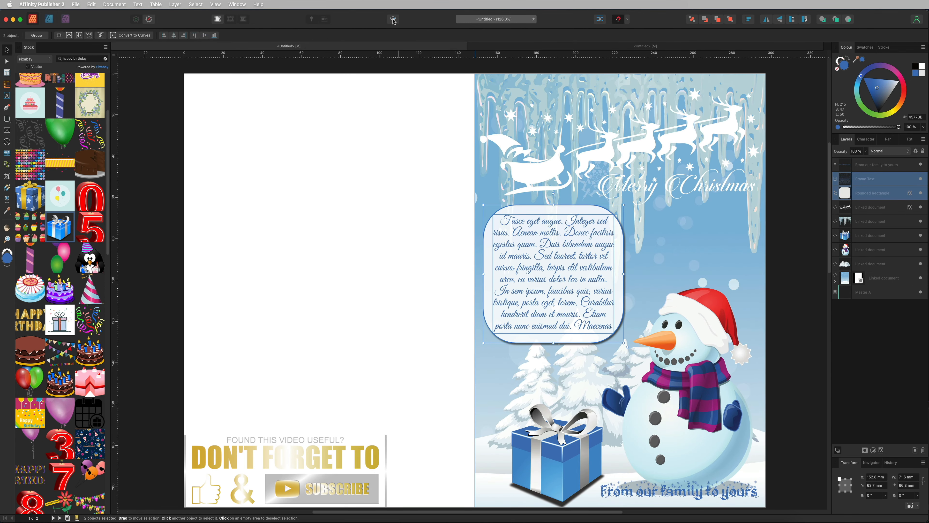
pyautogui.click(492, 68)
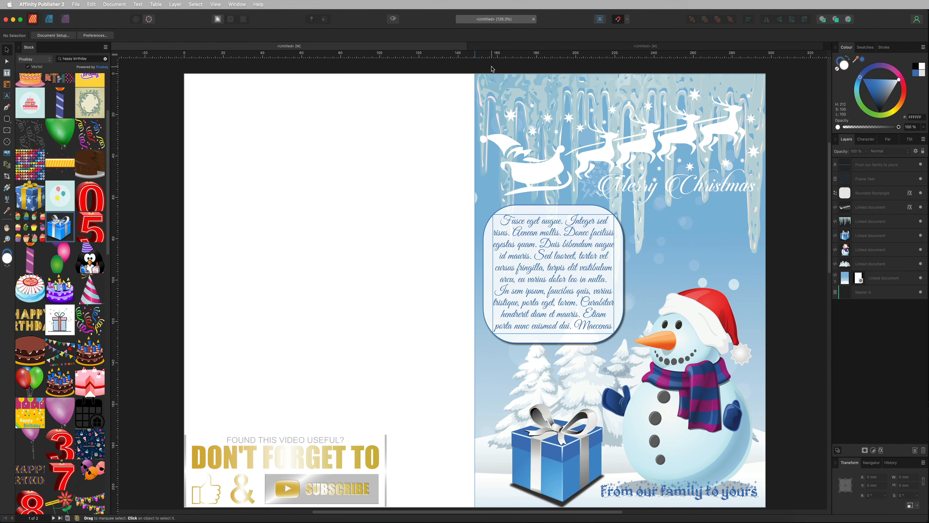
pyautogui.click(393, 20)
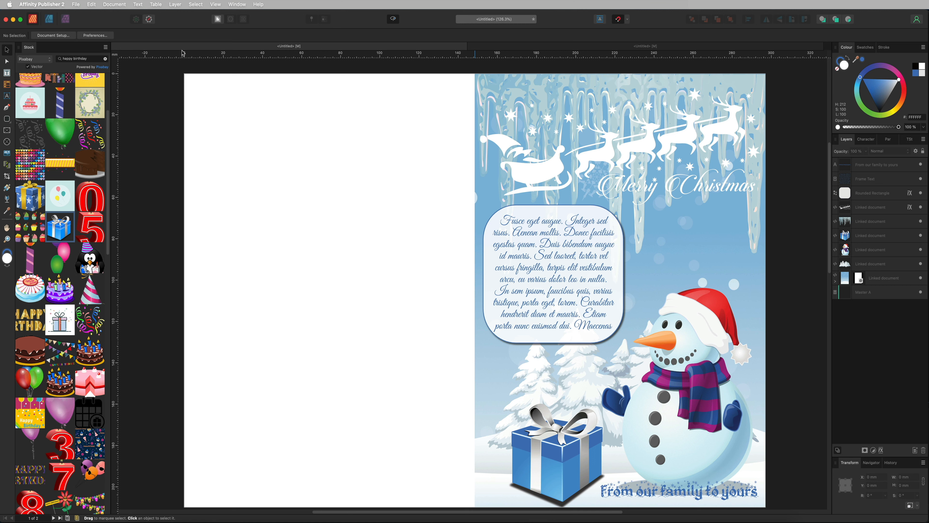
# - Show the Pages panel, open page 2 of the Christmas card, and dock the panel alongside the Stock panel
pyautogui.click(237, 4)
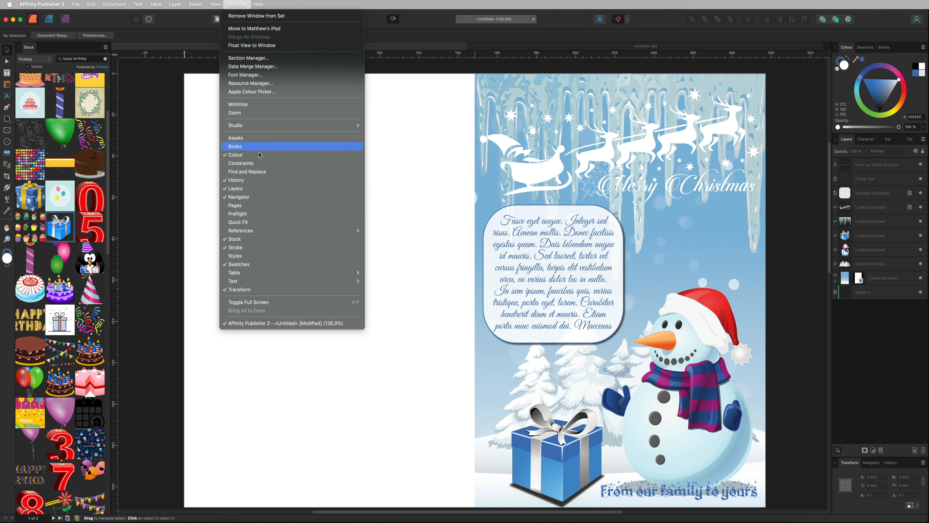
pyautogui.click(248, 205)
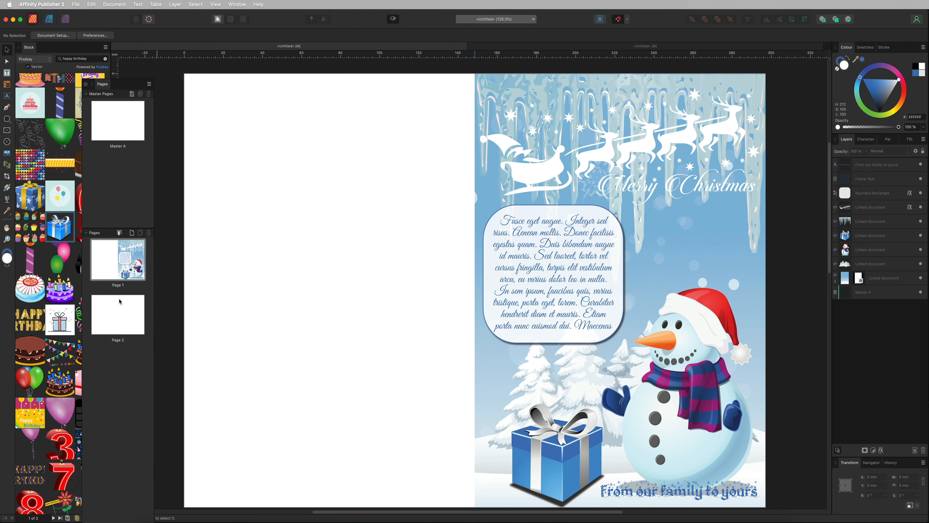
pyautogui.doubleClick(110, 311)
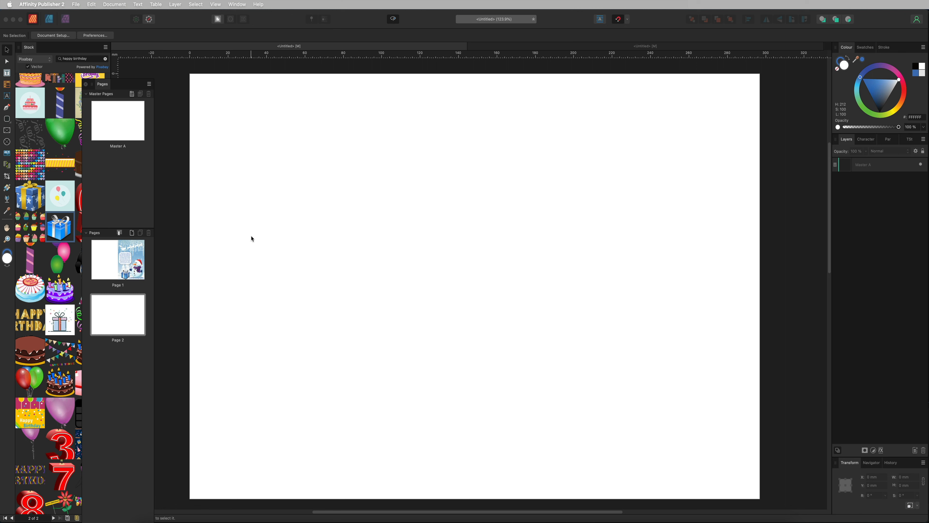
pyautogui.moveTo(120, 85); pyautogui.dragTo(53, 50)
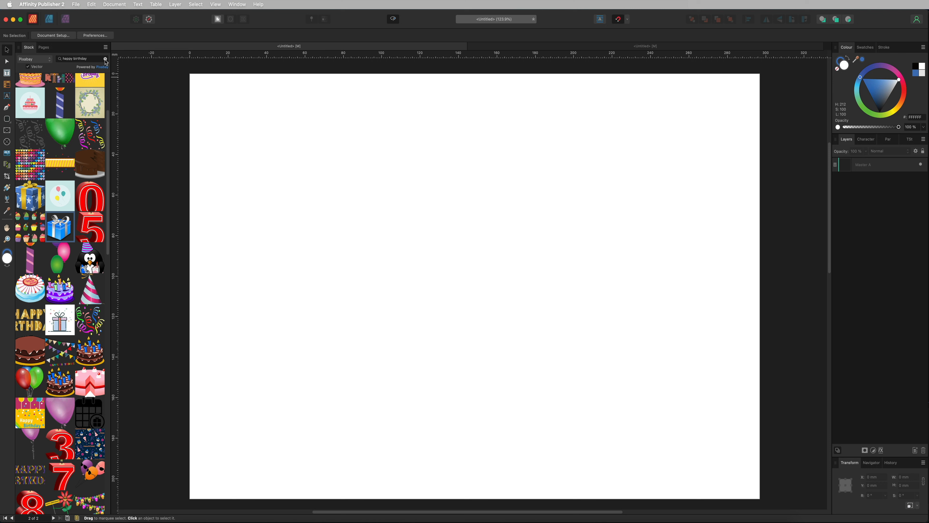
# - Add a vertical guide at the middle of page 2 and show the guides
pyautogui.moveTo(115, 205); pyautogui.dragTo(476, 225)
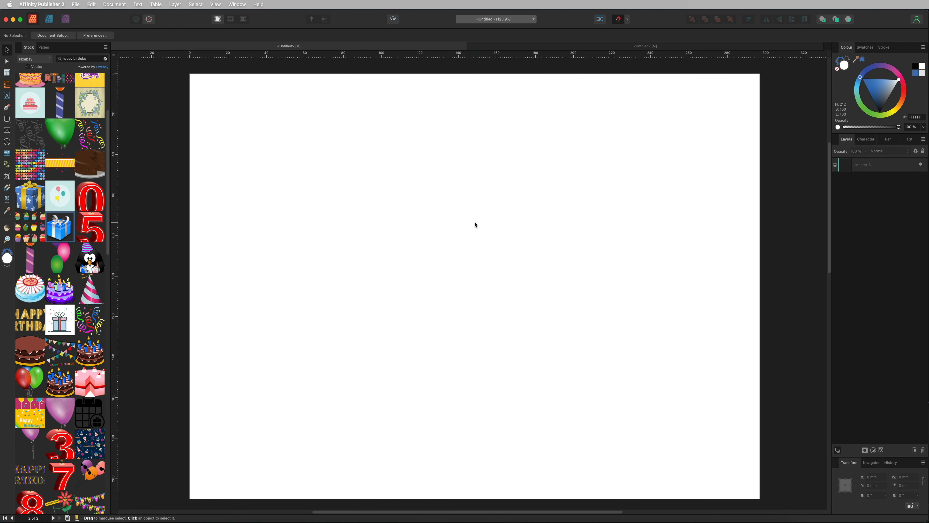
pyautogui.click(215, 4)
pyautogui.click(243, 91)
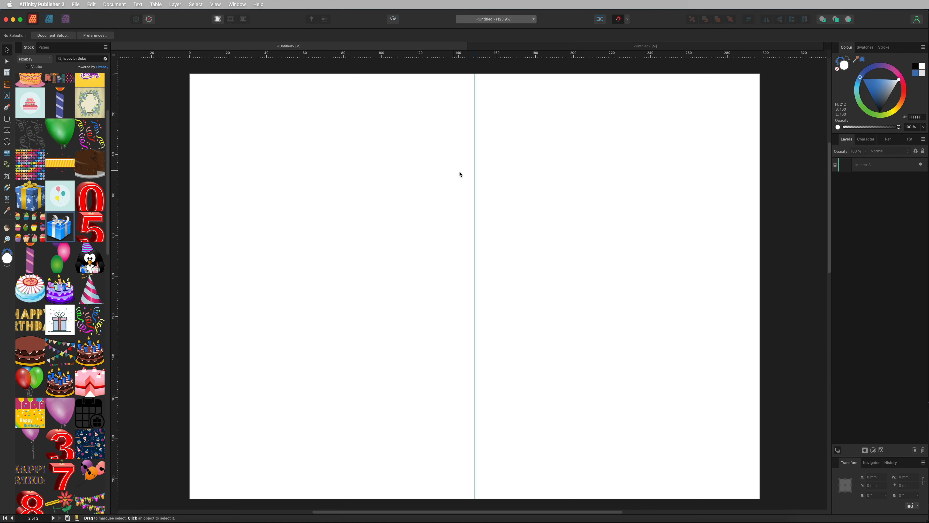
# - Draw a text frame about 99.7 × 46.2 mm on the half of page 2 after the fold and insert filler text
pyautogui.moveTo(562, 143); pyautogui.dragTo(714, 365)
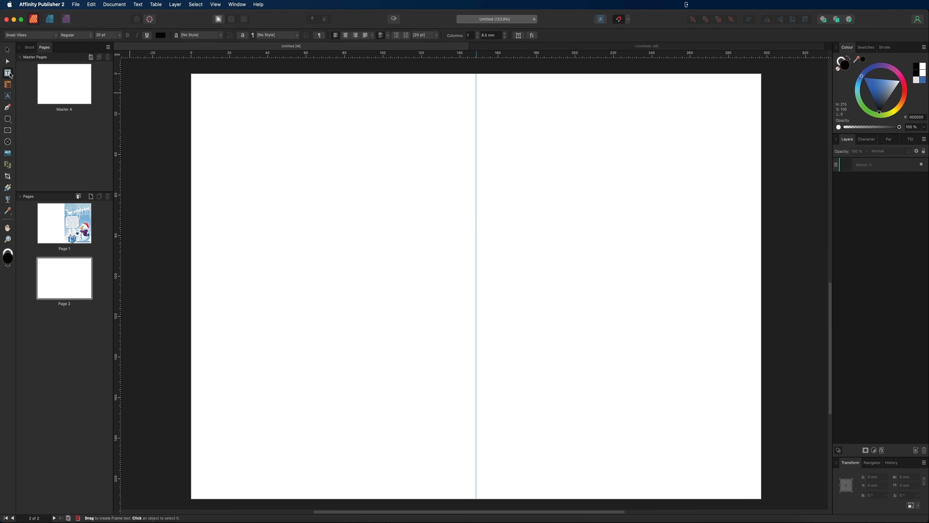
pyautogui.moveTo(512, 172); pyautogui.dragTo(703, 265)
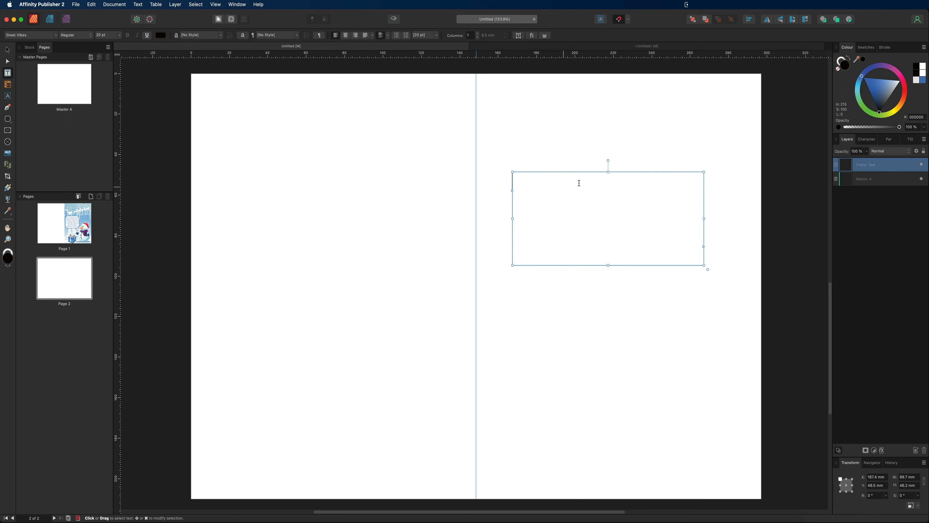
pyautogui.rightClick(567, 183)
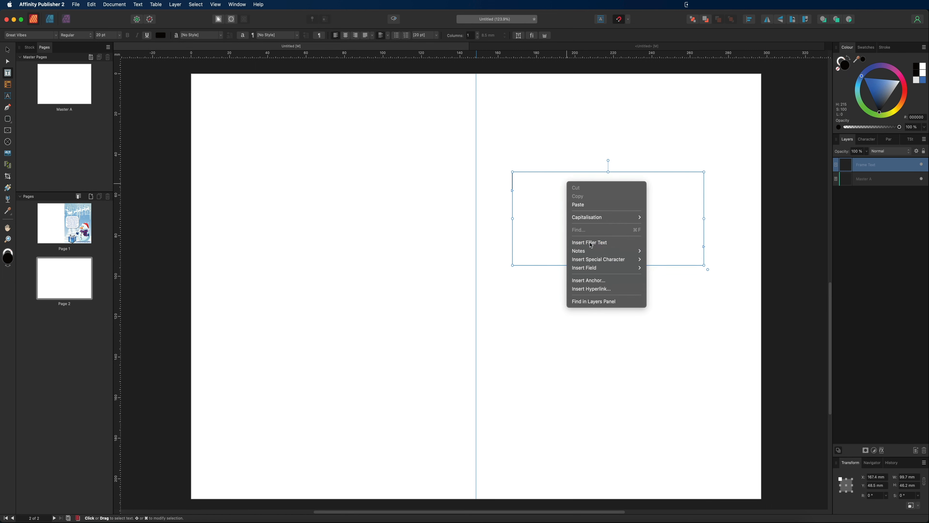
pyautogui.click(590, 243)
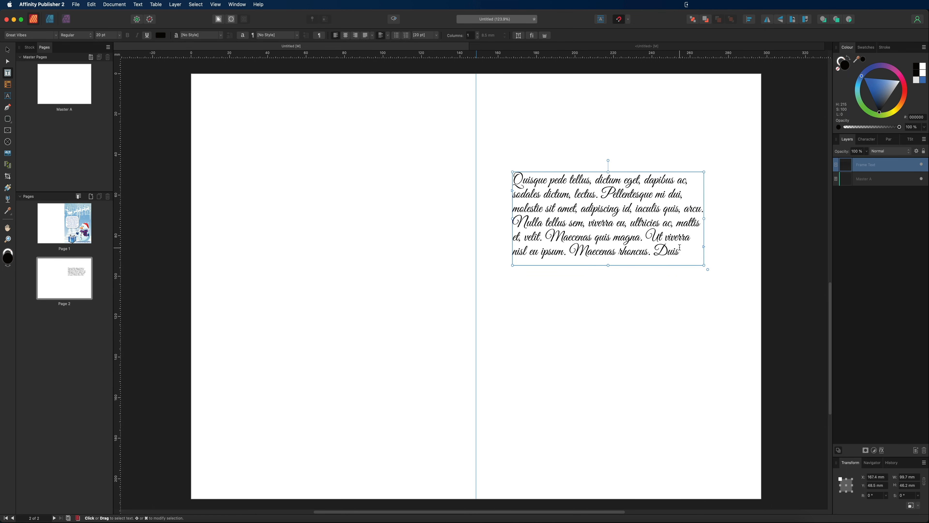
# - Centre-align the filler text and move its frame down to about the middle of the page half
pyautogui.press('super+a')
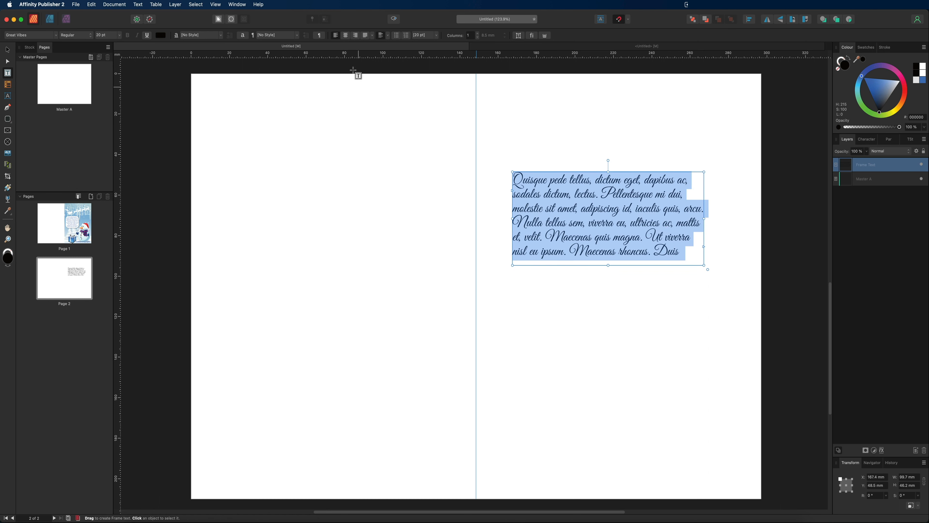
pyautogui.click(346, 36)
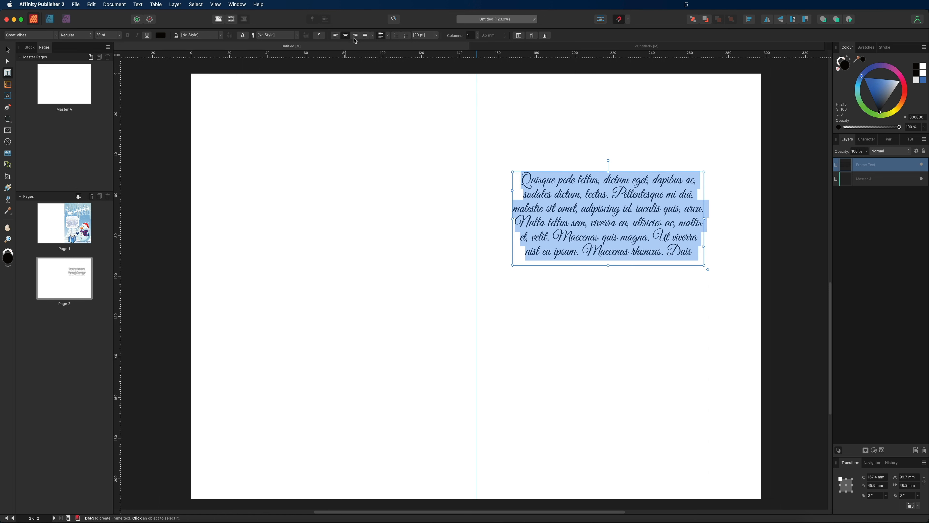
pyautogui.click(7, 50)
pyautogui.moveTo(641, 205); pyautogui.dragTo(653, 272)
pyautogui.click(666, 198)
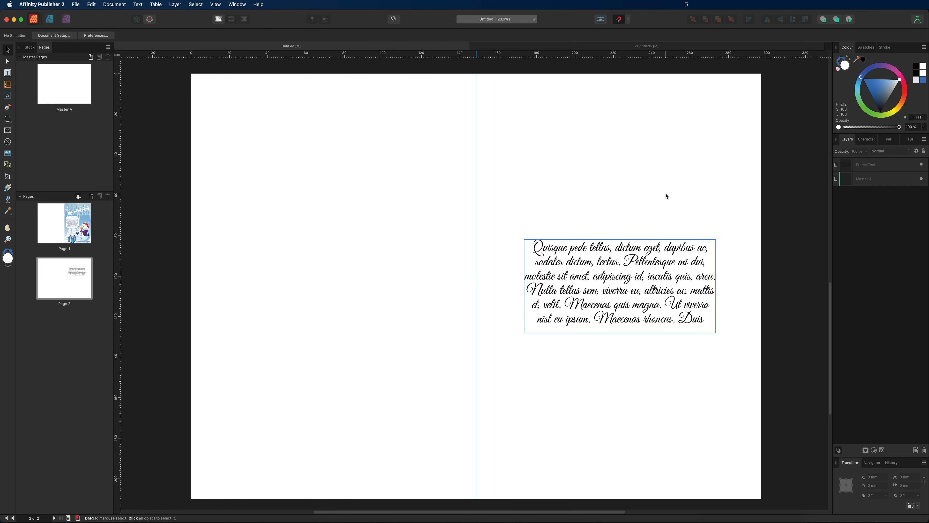